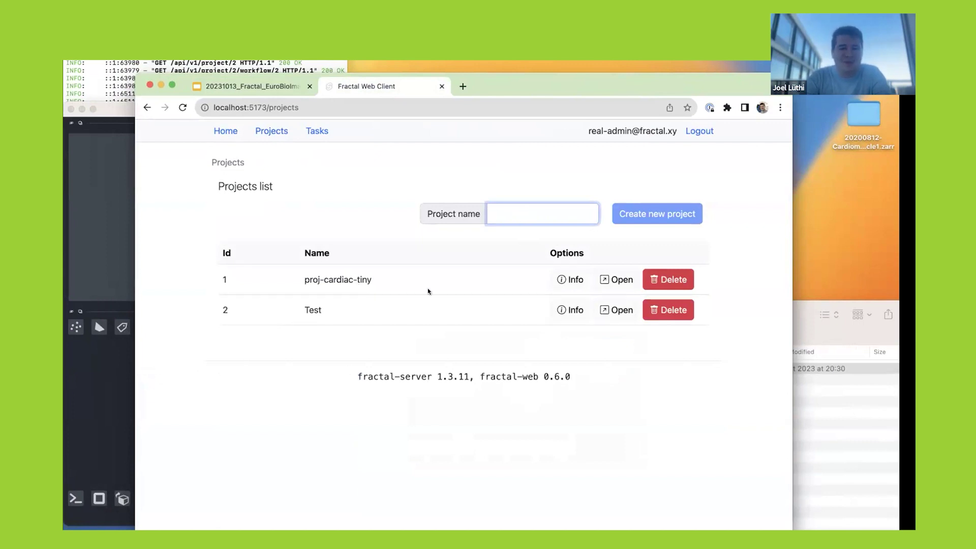
# Step: Create a new project named "EuroBioImaging Demo"
pyautogui.write('Eu')
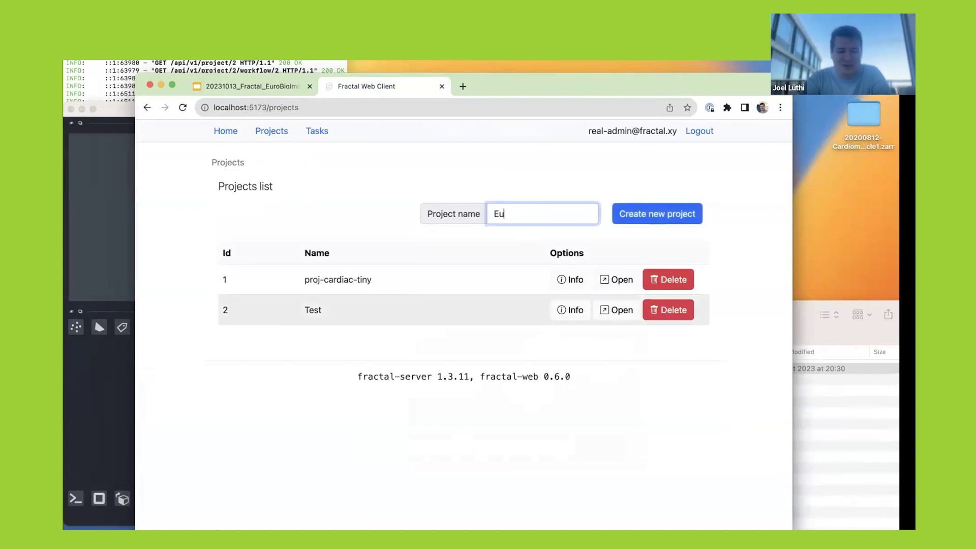
pyautogui.write('roBioImaging Demo')
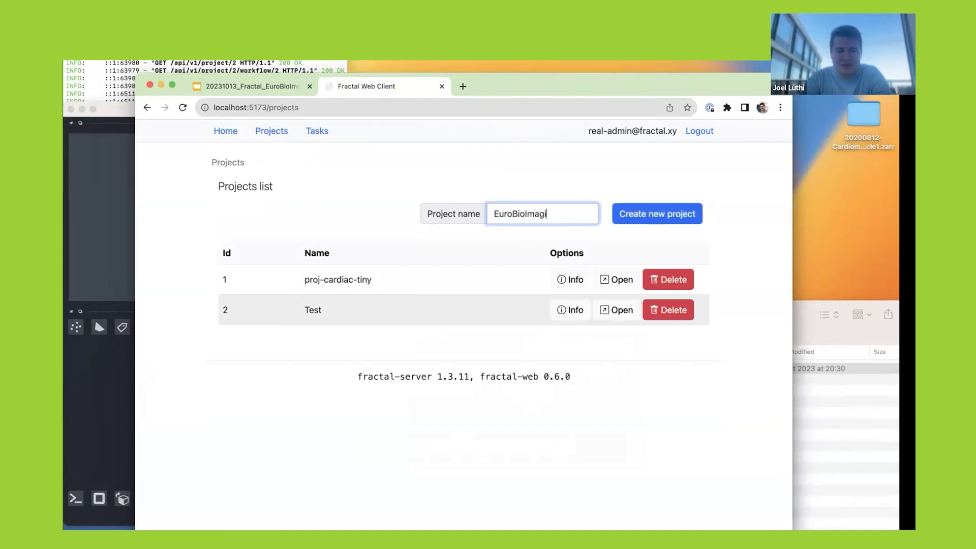
pyautogui.click(651, 220)
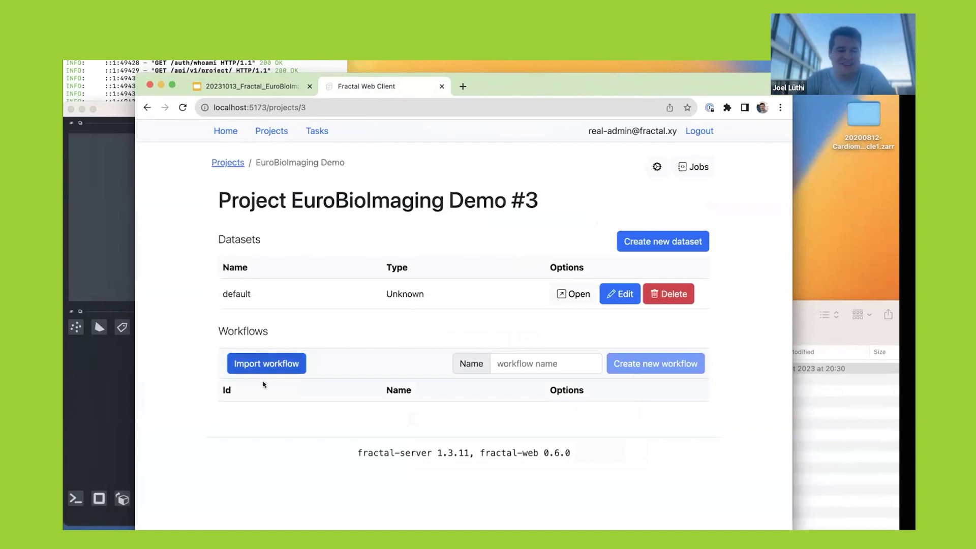
# Step: Edit the project's default dataset, renaming it "Input" and setting its standard type to image
pyautogui.click(615, 293)
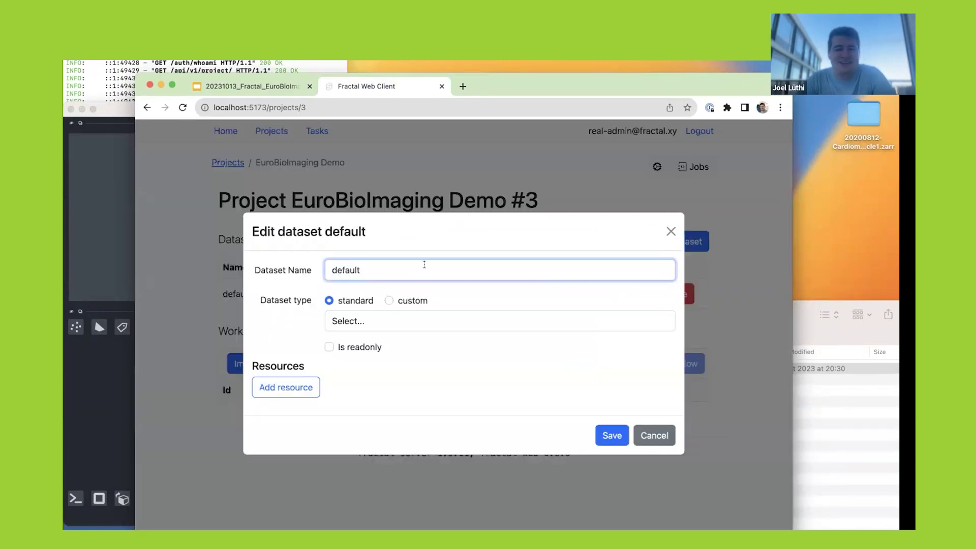
pyautogui.doubleClick(404, 266)
pyautogui.write('Input')
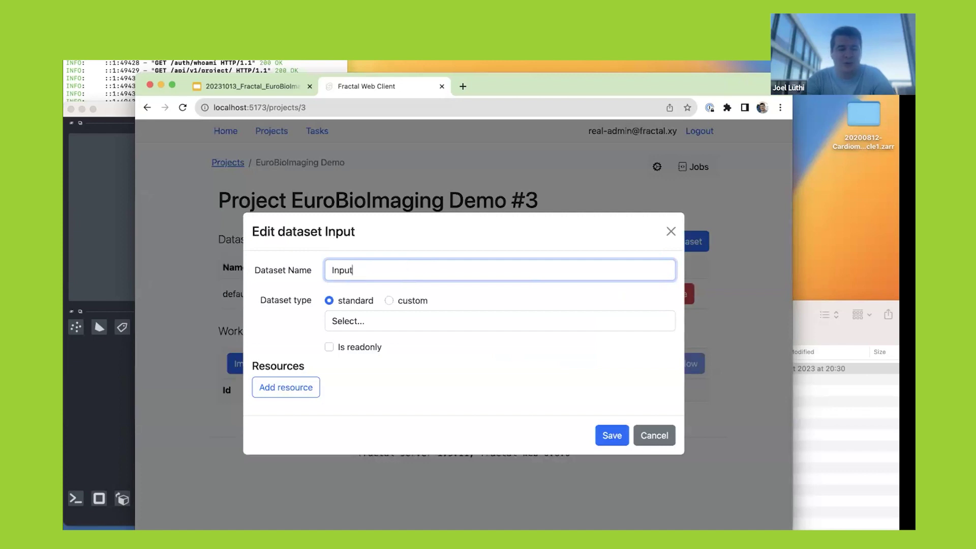
pyautogui.click(367, 326)
pyautogui.click(355, 335)
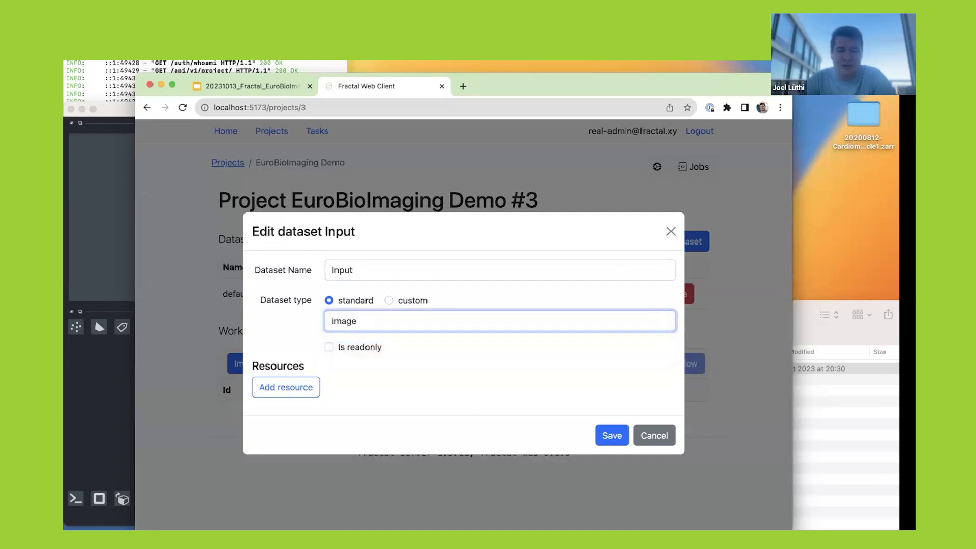
# Step: Copy the input path ending in 10.5281_zenodo.8287221/ from the note, add it as the dataset's resource and save the dataset
pyautogui.click(830, 526)
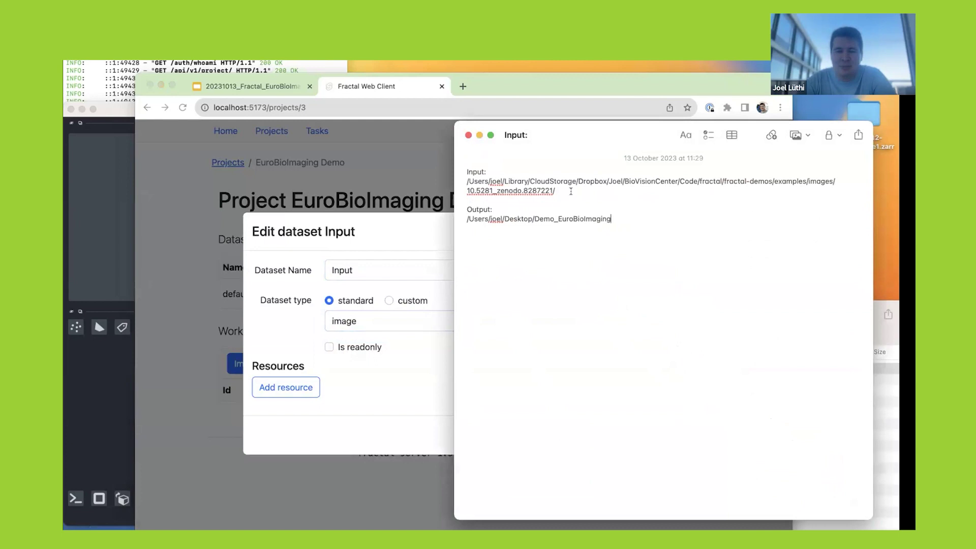
pyautogui.moveTo(562, 190); pyautogui.dragTo(432, 182)
pyautogui.press('super+c')
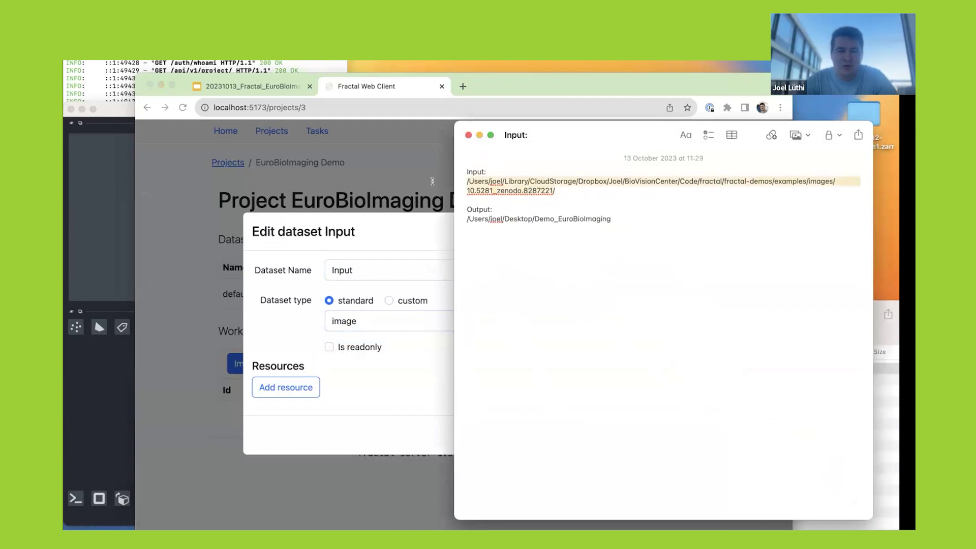
pyautogui.click(307, 356)
pyautogui.click(290, 387)
pyautogui.press('super+v')
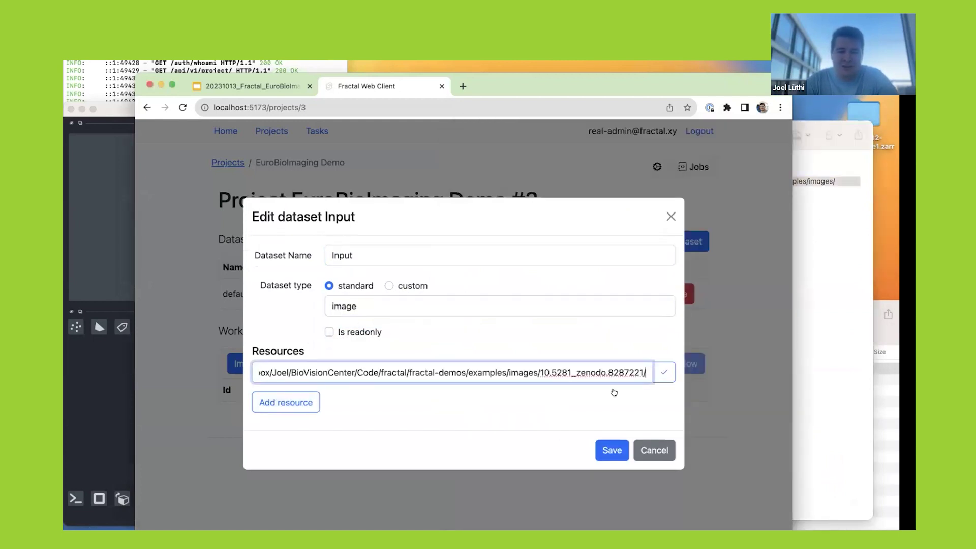
pyautogui.click(664, 372)
pyautogui.click(611, 448)
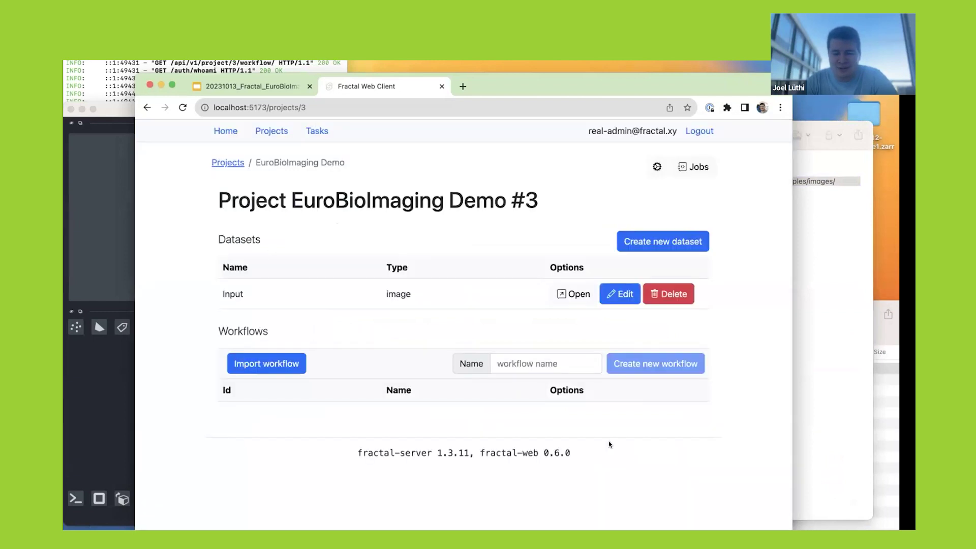
# Step: Start a new dataset and use the Desktop Demo_EuroBioImaging output path from the note as its resource
pyautogui.click(652, 241)
pyautogui.click(854, 409)
pyautogui.moveTo(612, 214); pyautogui.dragTo(457, 214)
pyautogui.press('super+c')
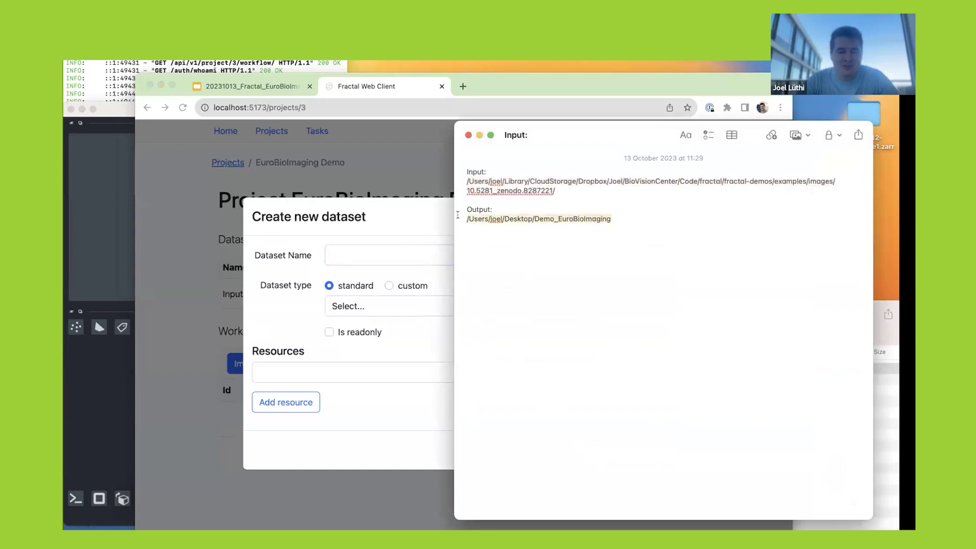
pyautogui.click(306, 360)
pyautogui.click(290, 371)
pyautogui.press('super+v')
# Step: Name the new dataset "OutputDs", set its standard type to zarr and save it
pyautogui.click(357, 256)
pyautogui.write('OutputDs')
pyautogui.click(367, 307)
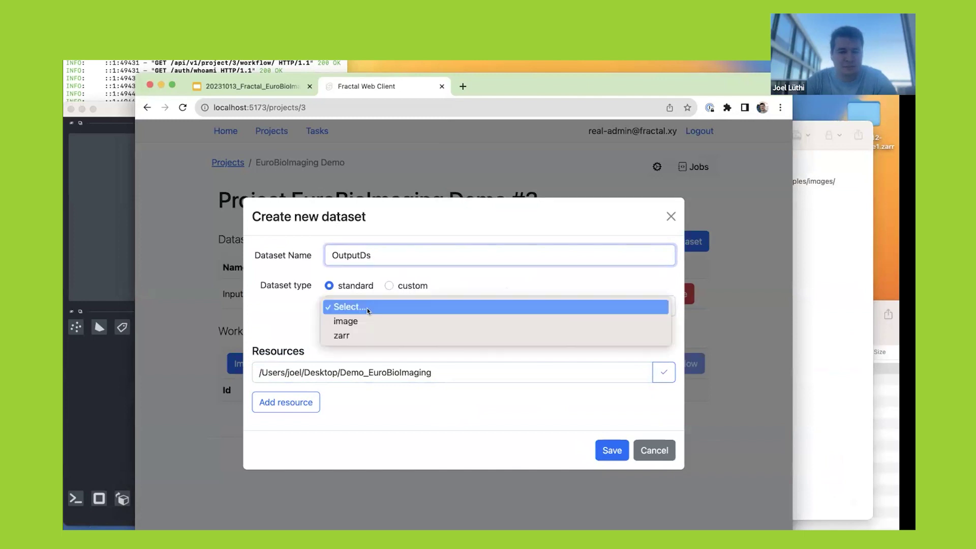
pyautogui.click(366, 334)
pyautogui.click(606, 447)
pyautogui.click(610, 449)
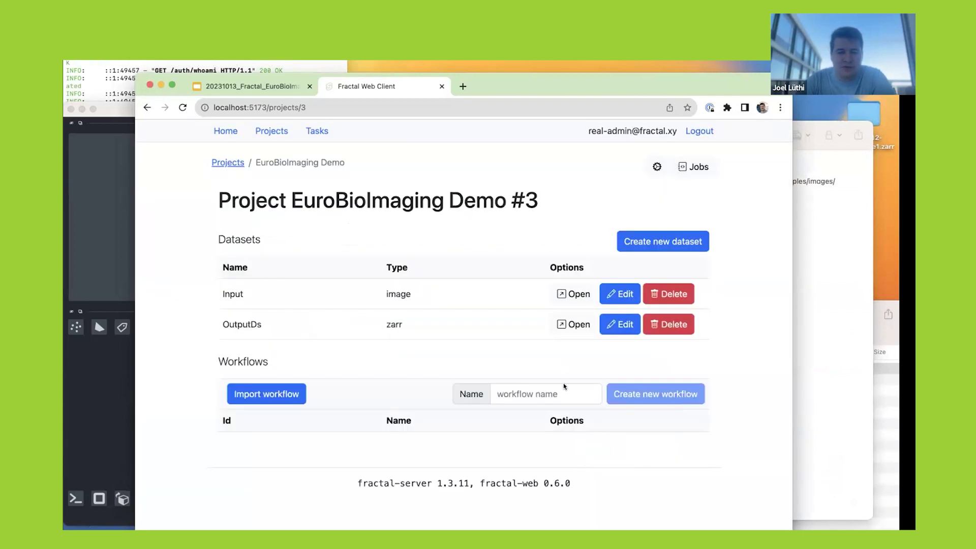
# Step: Import the workflow file demo_workflow.json from the Desktop into the project
pyautogui.click(279, 395)
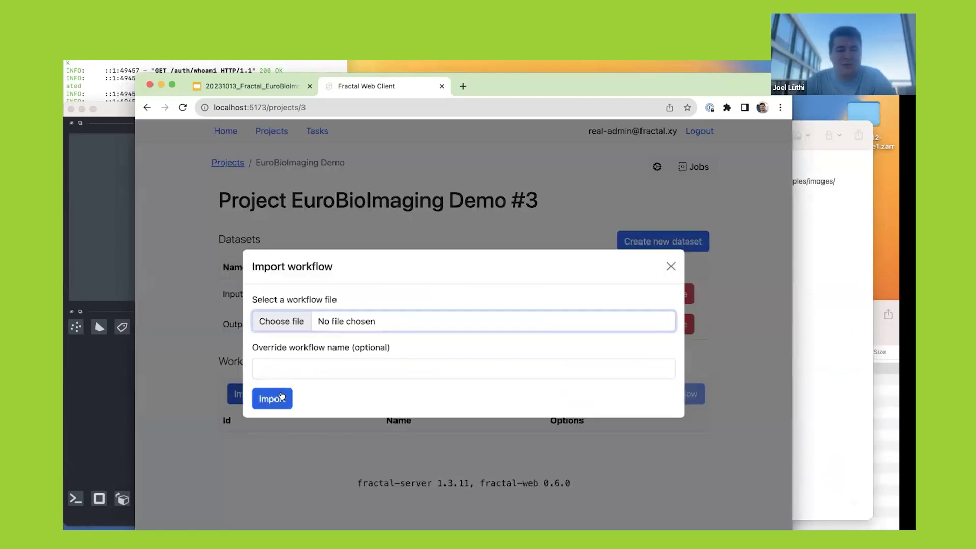
pyautogui.click(281, 322)
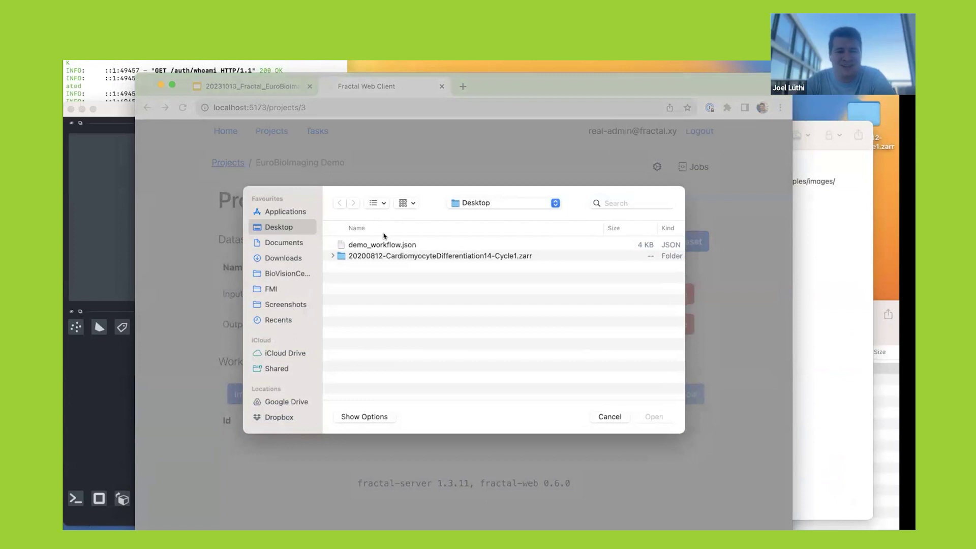
pyautogui.click(392, 246)
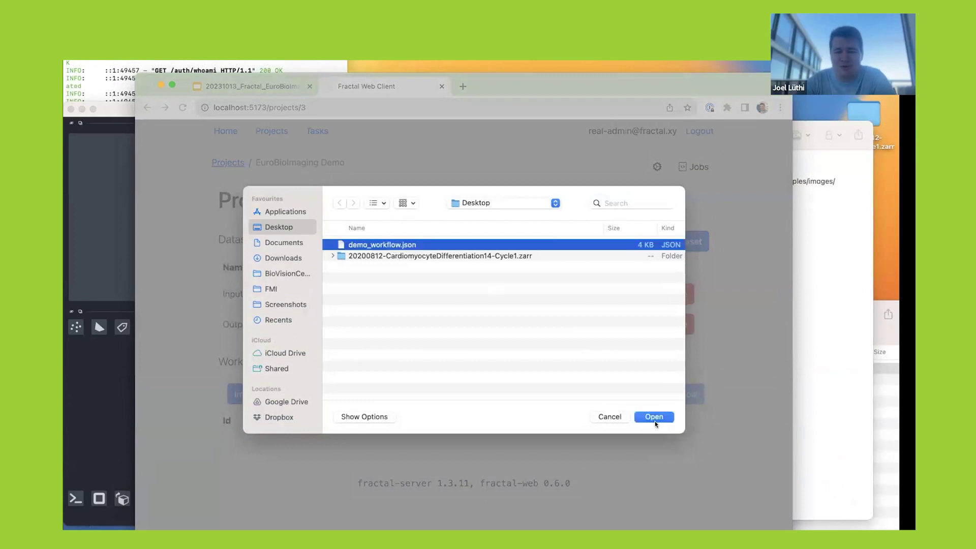
pyautogui.click(653, 416)
pyautogui.click(272, 398)
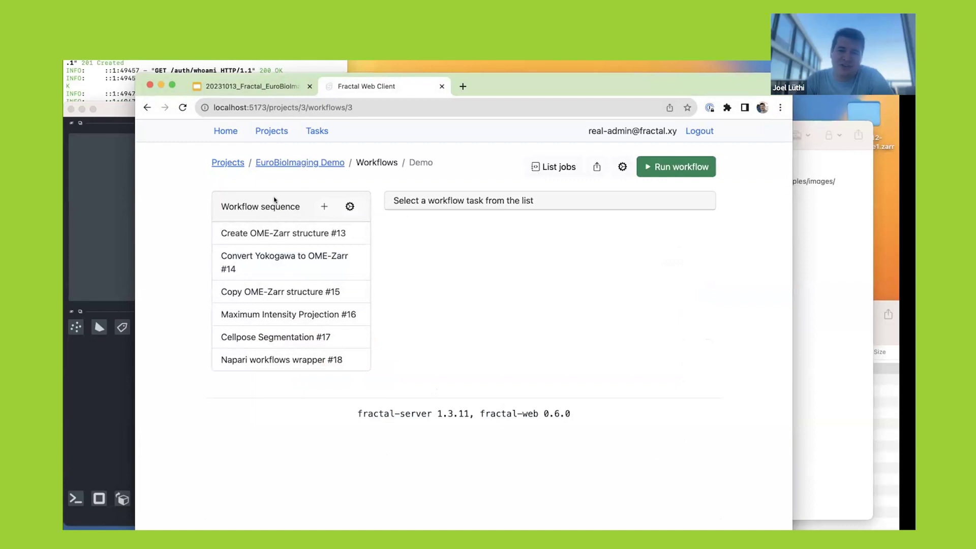
# Step: Review the arguments of each task in the workflow sequence, from Create OME-Zarr structure to Napari workflows wrapper
pyautogui.click(278, 233)
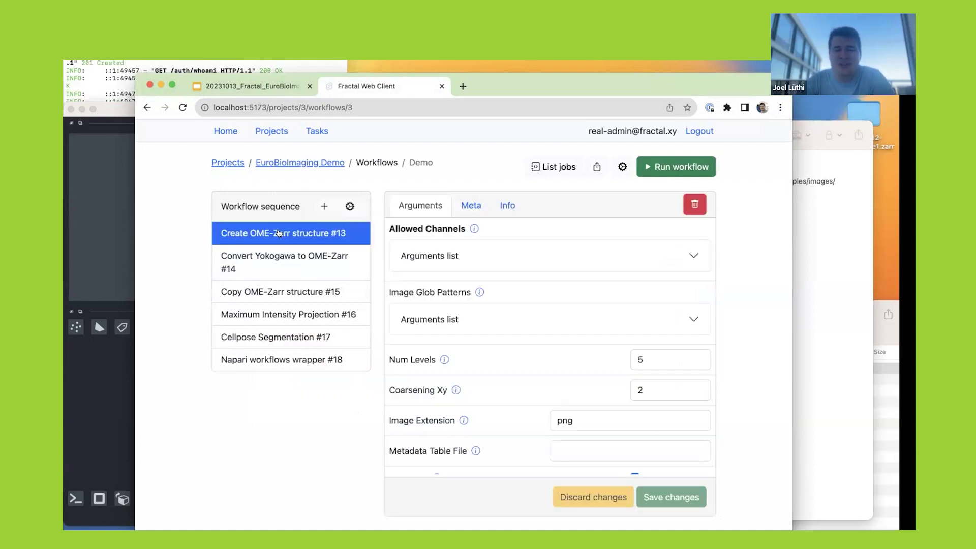
pyautogui.click(281, 262)
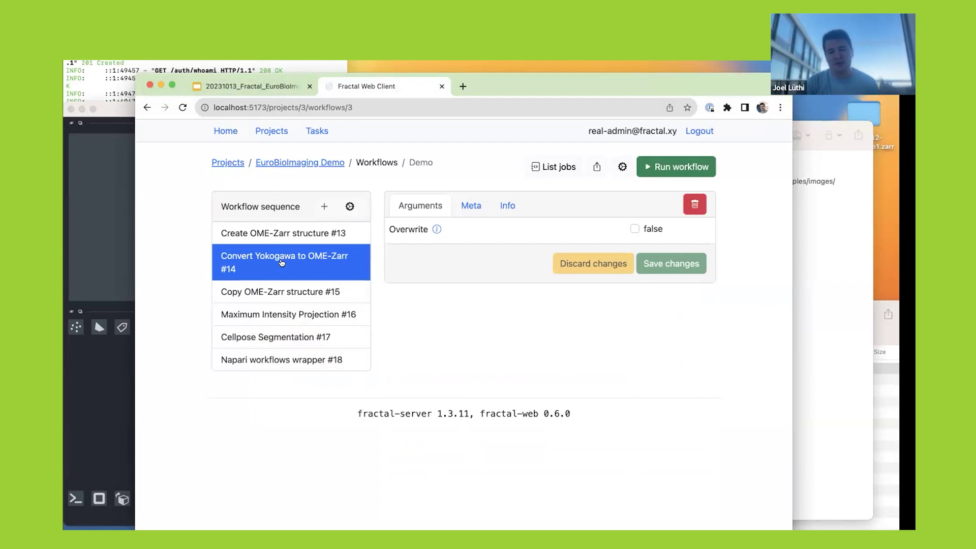
pyautogui.click(273, 293)
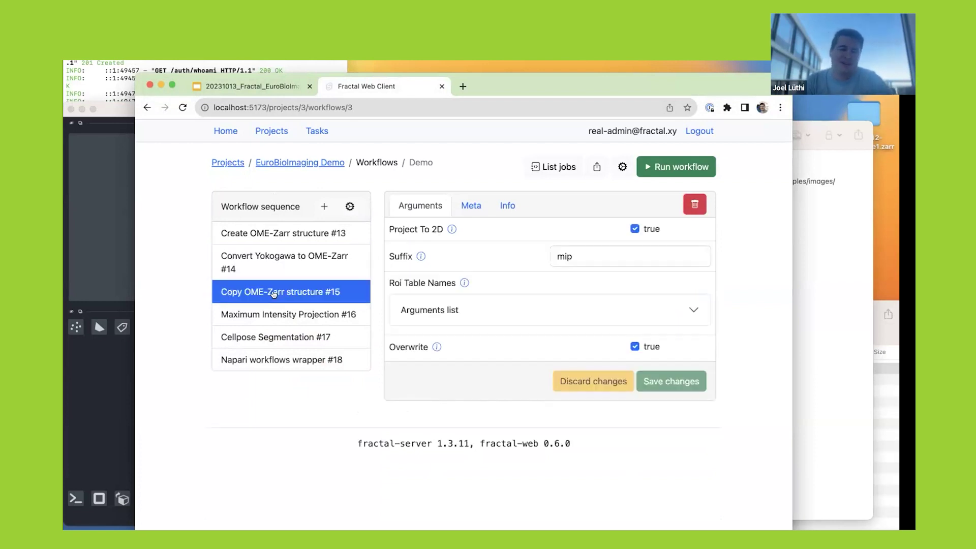
pyautogui.click(277, 316)
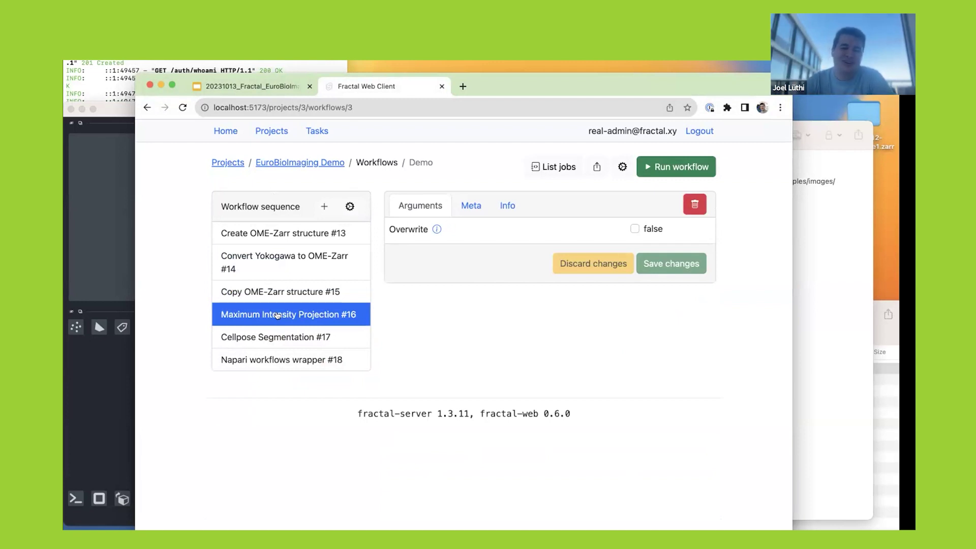
pyautogui.click(261, 338)
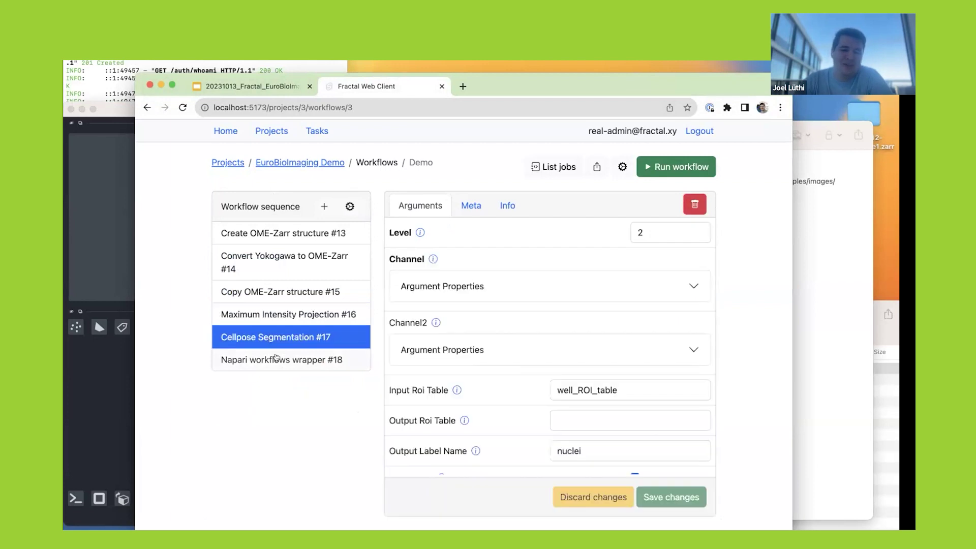
pyautogui.click(278, 359)
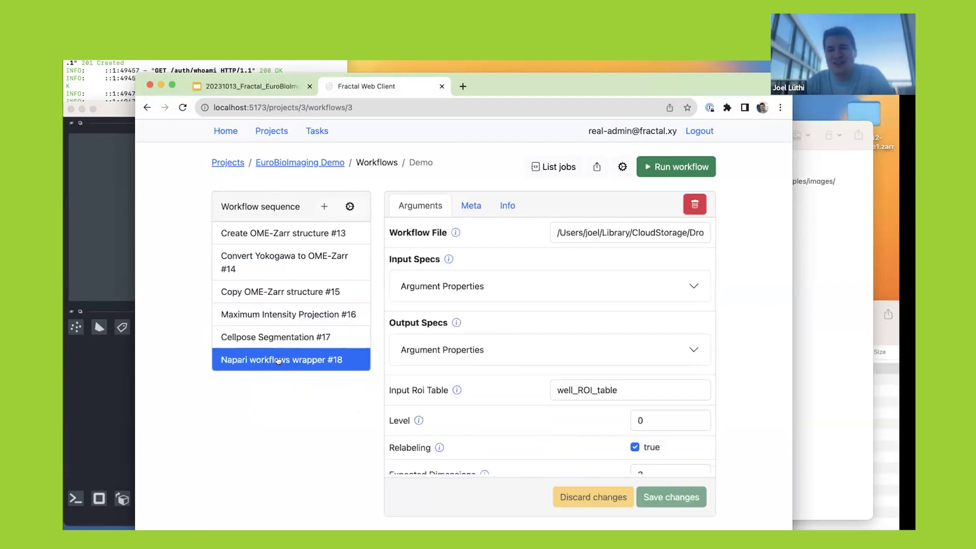
# Step: Examine the Cellpose Segmentation task's parameters and the description of its Diameter Level0 argument
pyautogui.click(303, 343)
pyautogui.scroll(-5, 459, 359)
pyautogui.scroll(1, 459, 359)
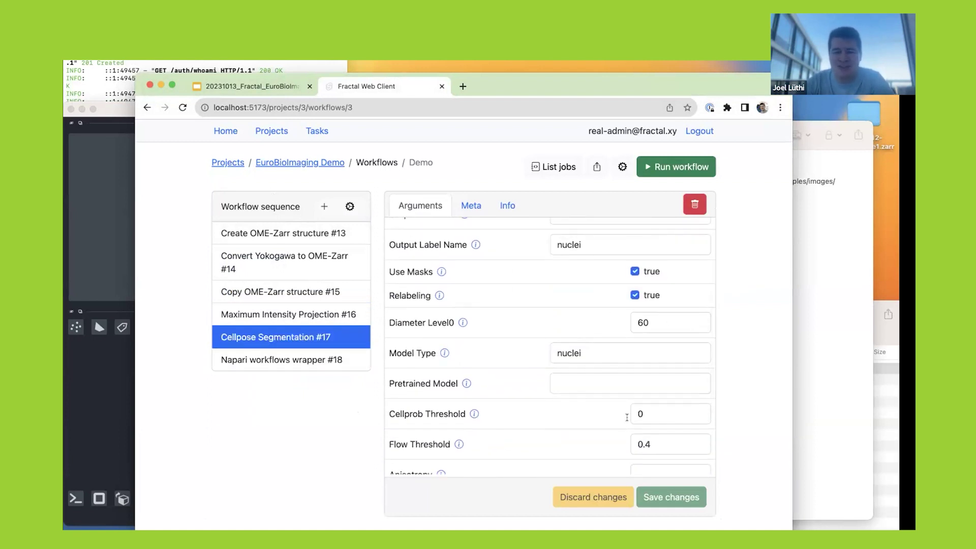
pyautogui.moveTo(460, 322)
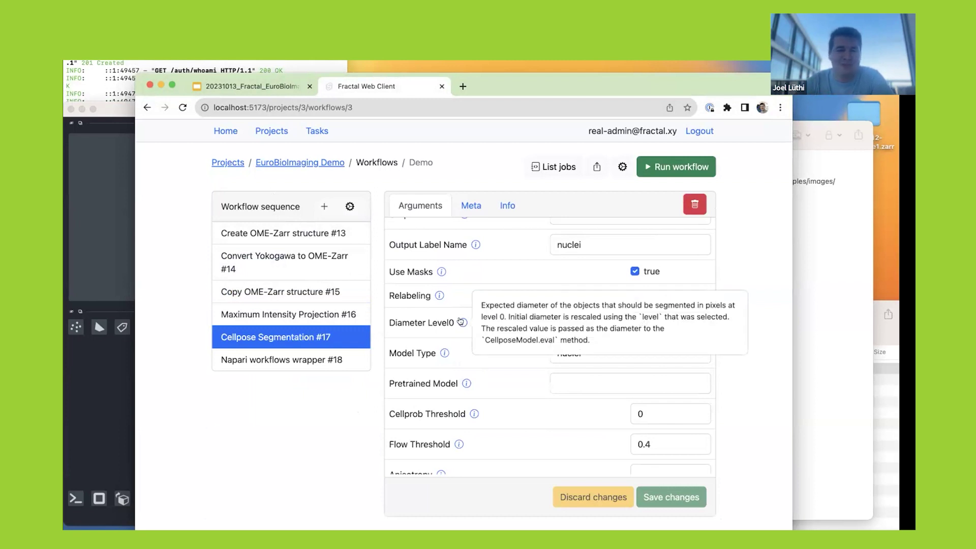
pyautogui.click(324, 206)
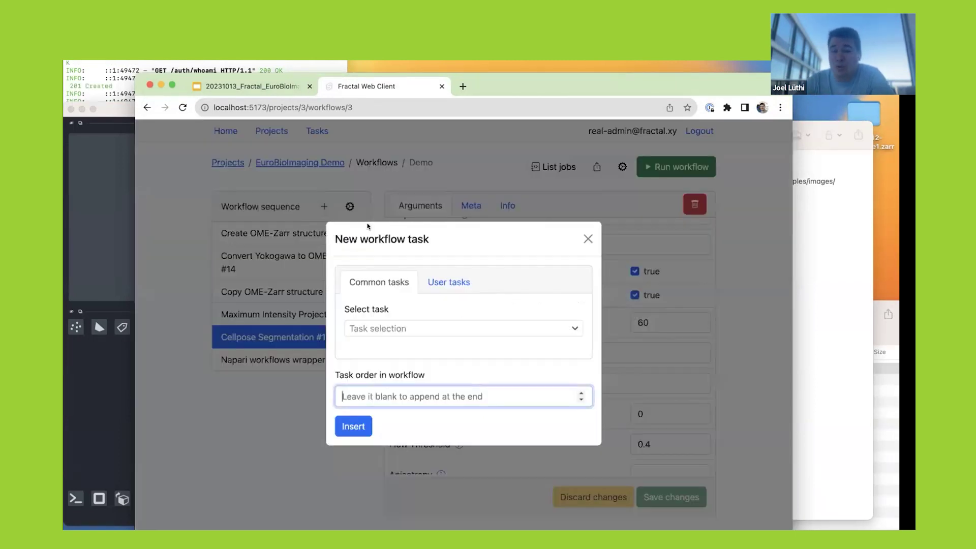
pyautogui.click(449, 331)
pyautogui.scroll(-2, 453, 382)
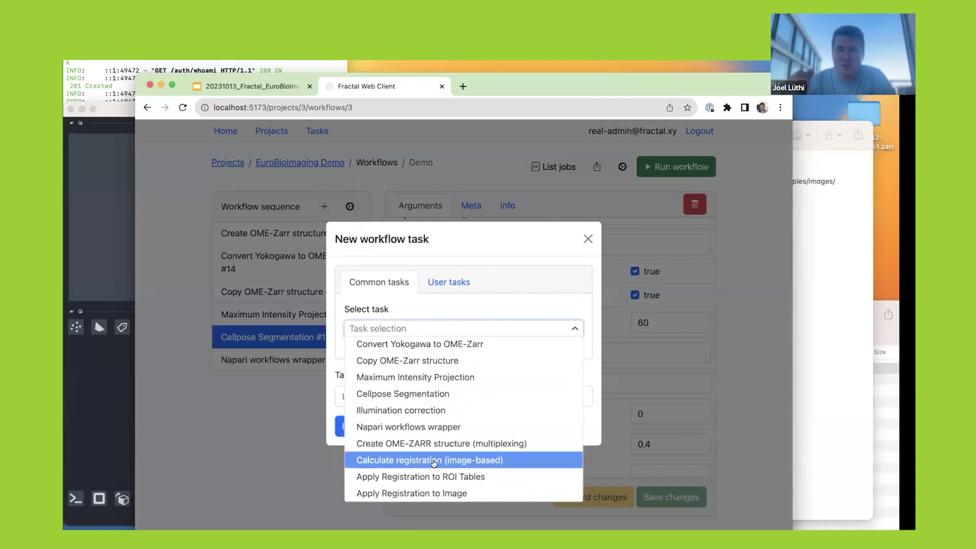
pyautogui.click(454, 459)
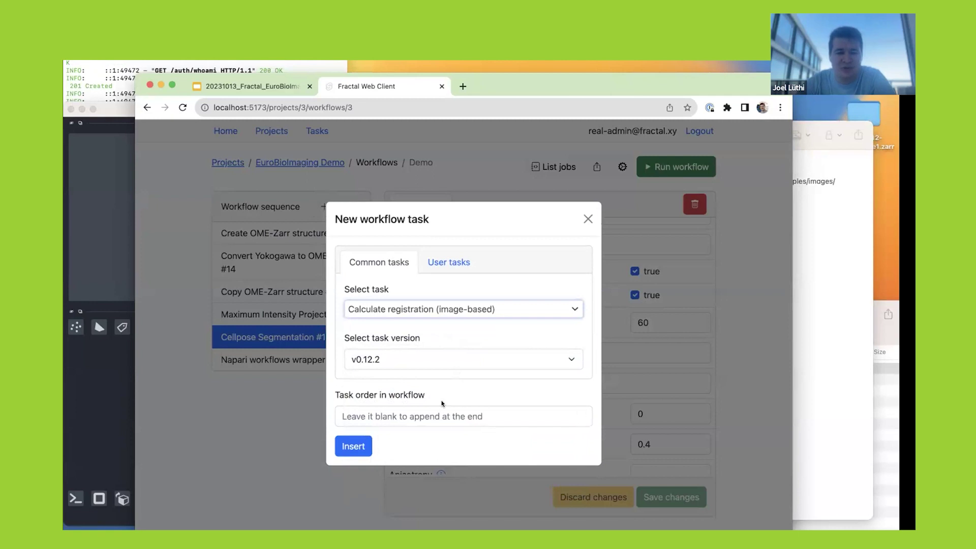
pyautogui.click(588, 219)
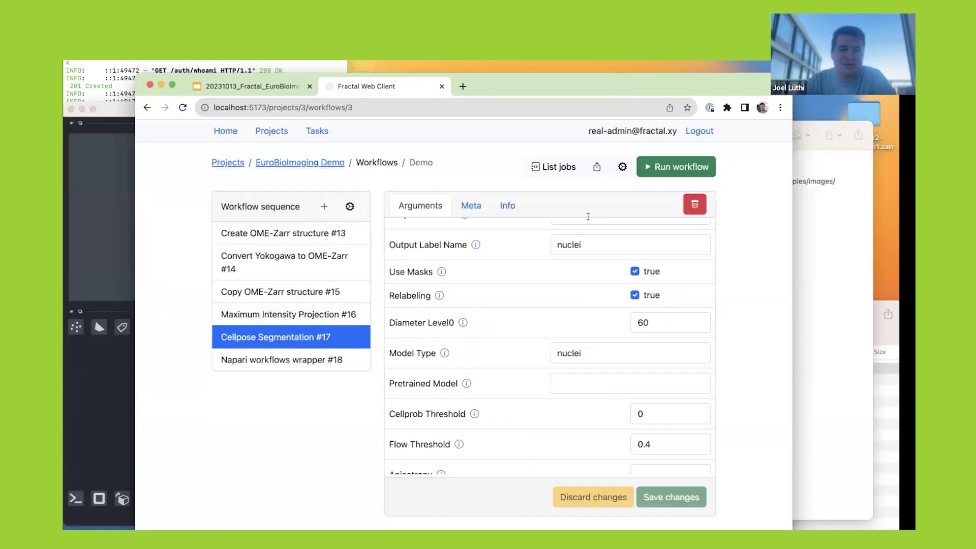
# Step: Run the workflow with Input as the input dataset and OutputDs as the output dataset
pyautogui.scroll(5, 577, 339)
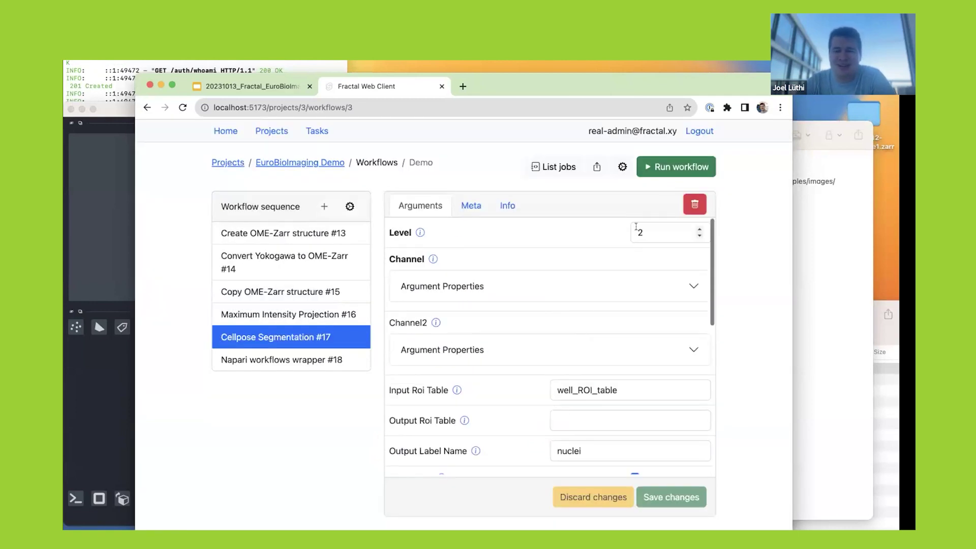
pyautogui.click(679, 163)
pyautogui.click(508, 213)
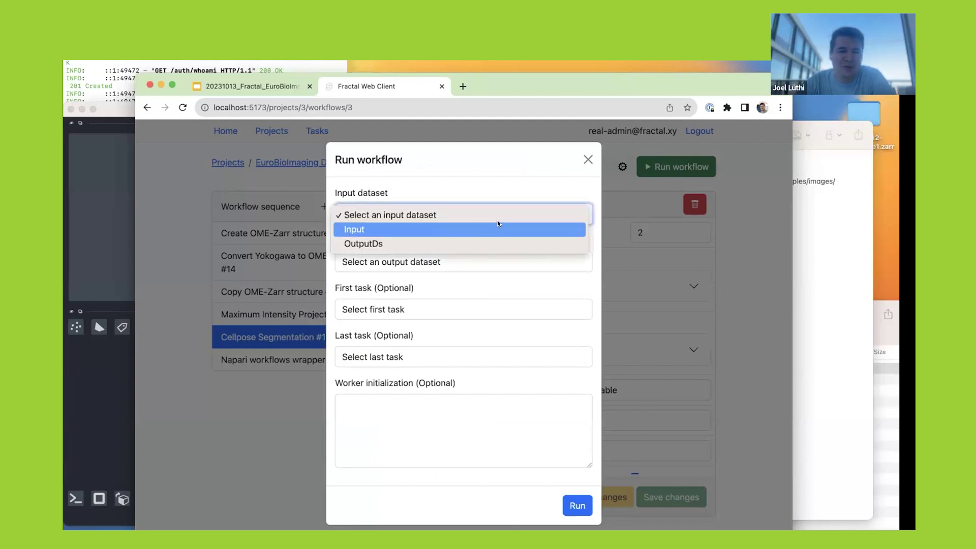
pyautogui.click(496, 227)
pyautogui.click(456, 258)
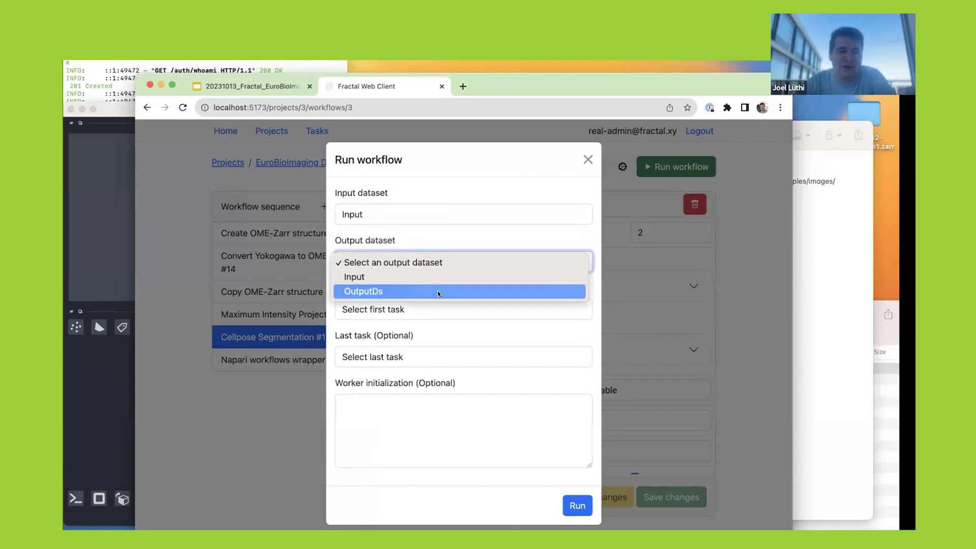
pyautogui.click(438, 291)
pyautogui.click(576, 506)
pyautogui.click(569, 504)
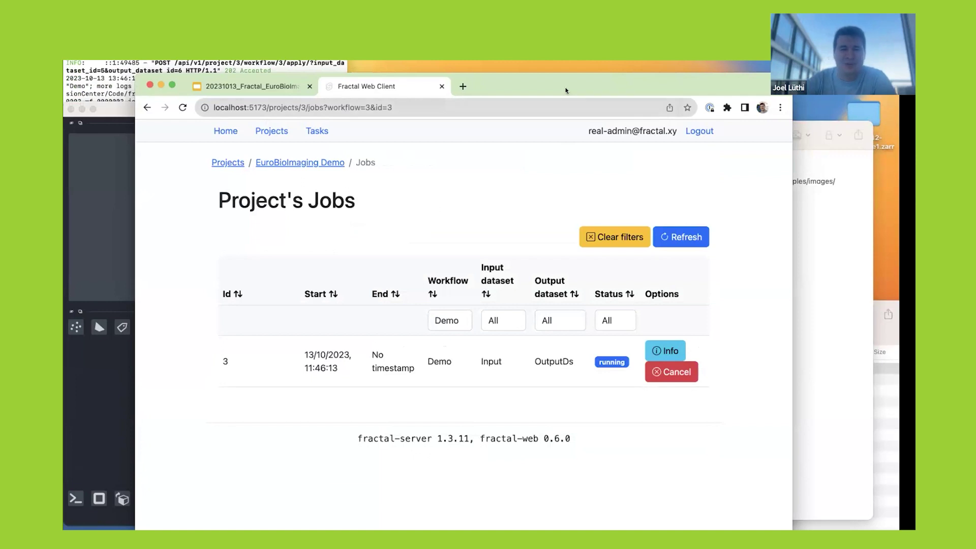
# Step: Move the browser window aside, hide the notes window and switch to the Finder window behind it
pyautogui.moveTo(566, 90); pyautogui.dragTo(513, 85)
pyautogui.click(786, 284)
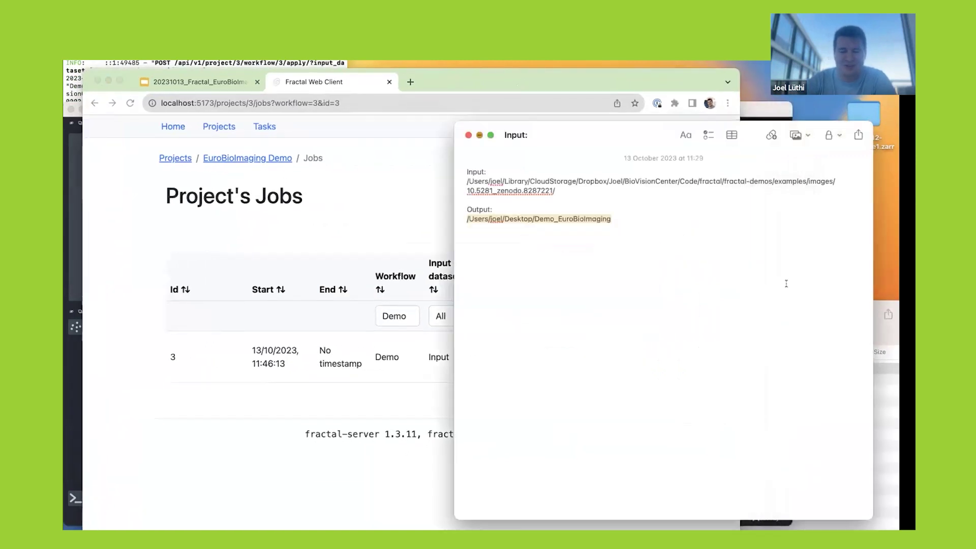
pyautogui.press('super+h')
pyautogui.click(847, 429)
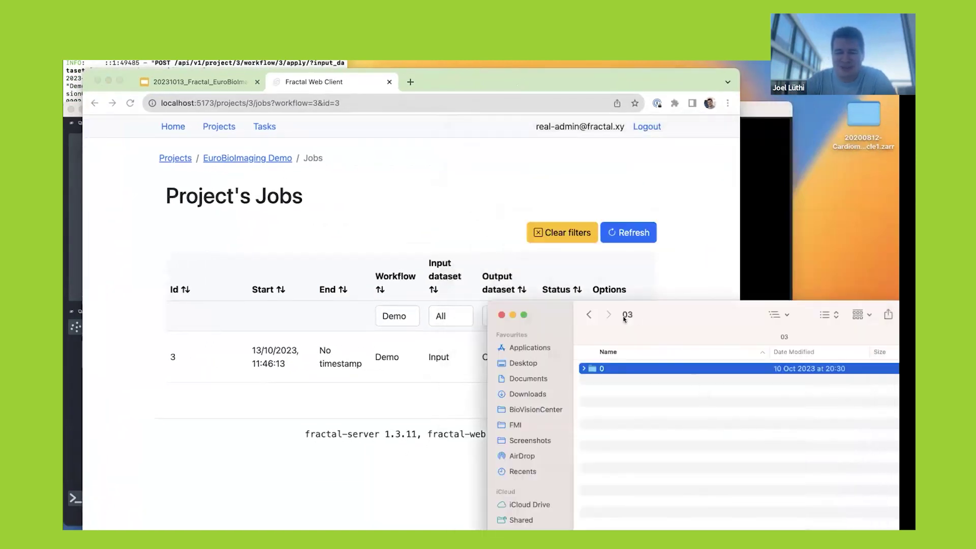
# Step: Open the Desktop folder in Finder and reposition the window so the folder contents can be checked
pyautogui.click(535, 369)
pyautogui.moveTo(705, 317); pyautogui.dragTo(643, 316)
pyautogui.click(704, 313)
pyautogui.click(712, 333)
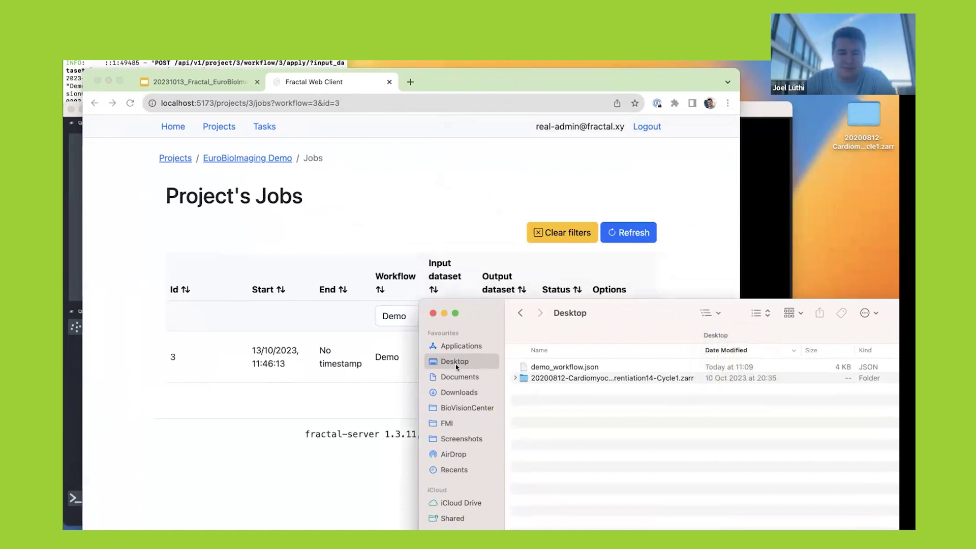
# Step: Refresh the project's jobs list in the browser and return to the Desktop folder in Finder
pyautogui.press('super+n')
pyautogui.moveTo(238, 336); pyautogui.dragTo(591, 382)
pyautogui.click(619, 237)
pyautogui.click(619, 237)
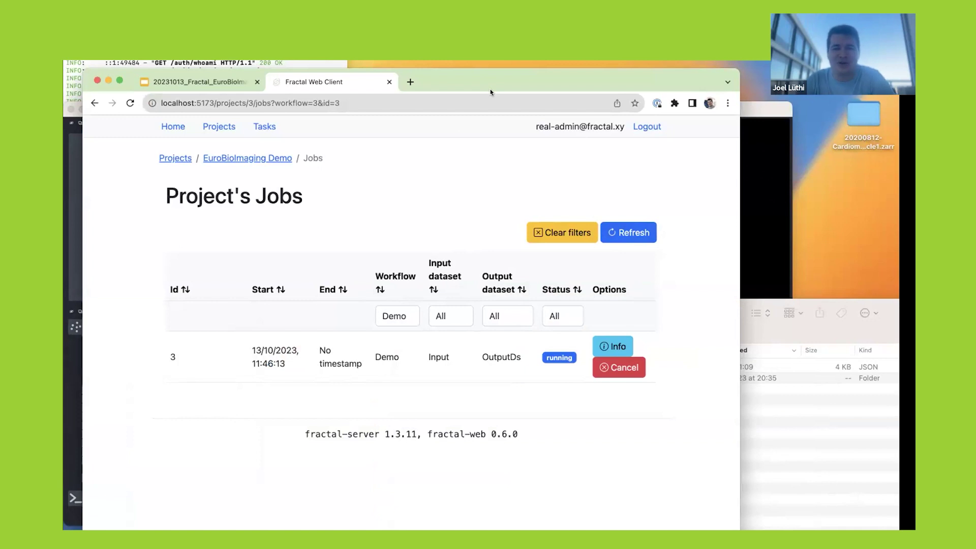
pyautogui.click(804, 454)
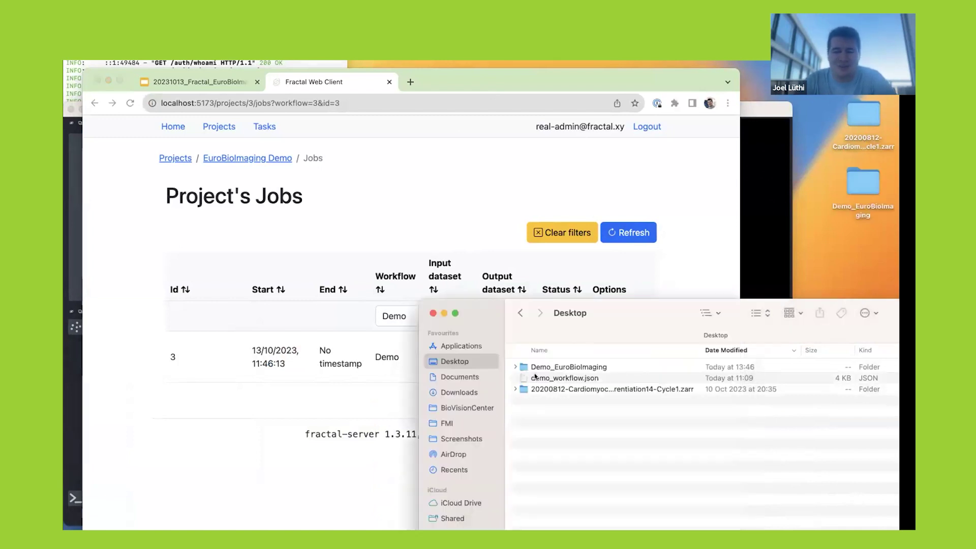
# Step: Open the Demo_EuroBioImaging folder, widen the Name column and expand 20200812-CardiomyocyteDifferentiation14-Cycle1.zarr down to B/03
pyautogui.moveTo(624, 325); pyautogui.dragTo(576, 292)
pyautogui.doubleClick(537, 334)
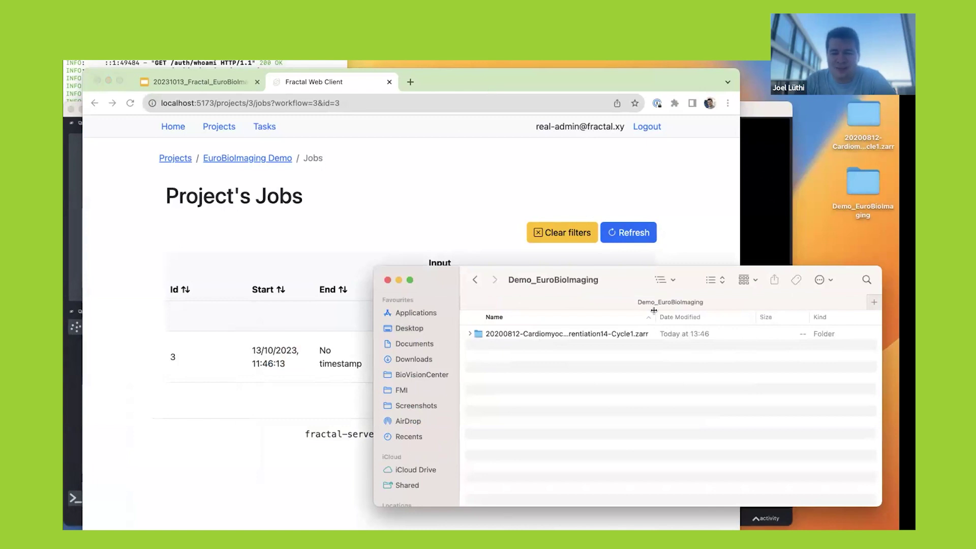
pyautogui.moveTo(654, 312); pyautogui.dragTo(711, 312)
pyautogui.click(467, 333)
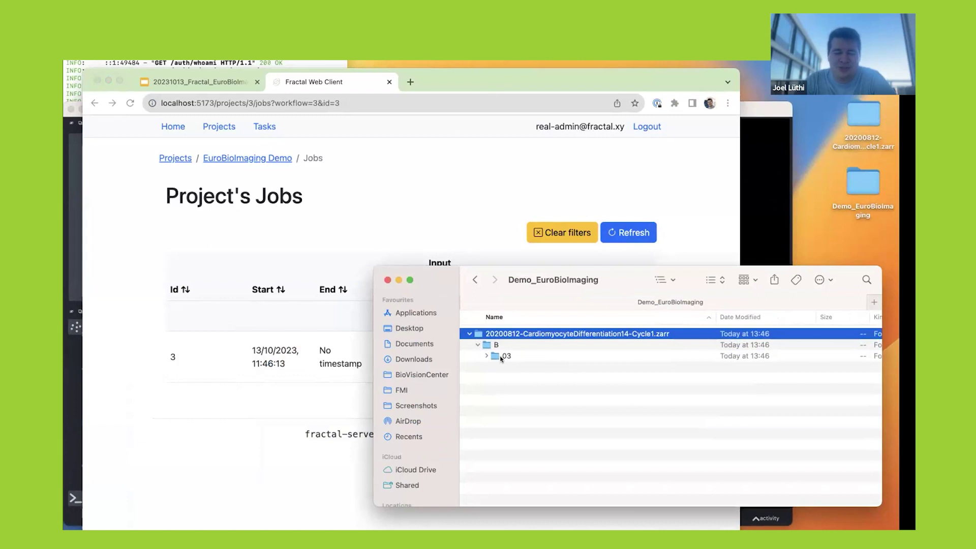
pyautogui.click(485, 355)
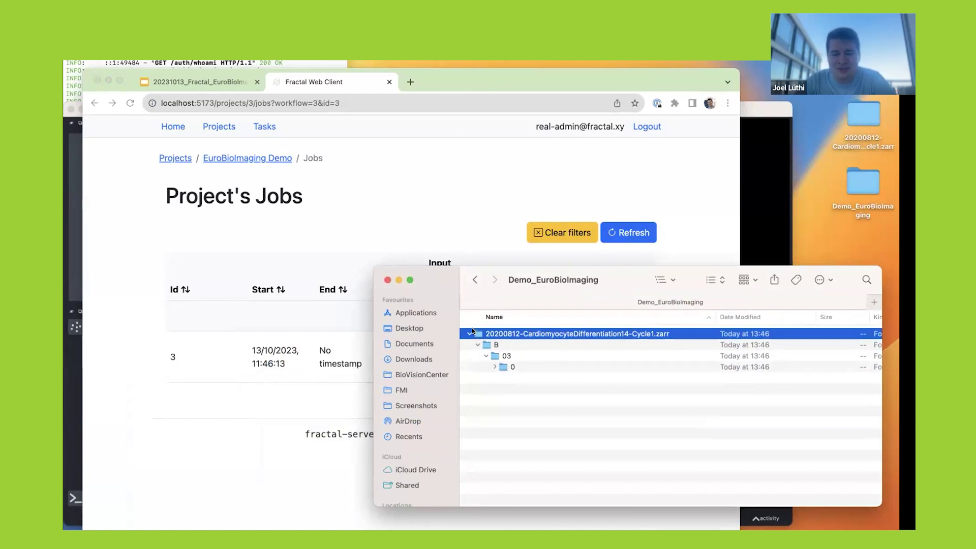
pyautogui.press('Down')
pyautogui.press('Down')
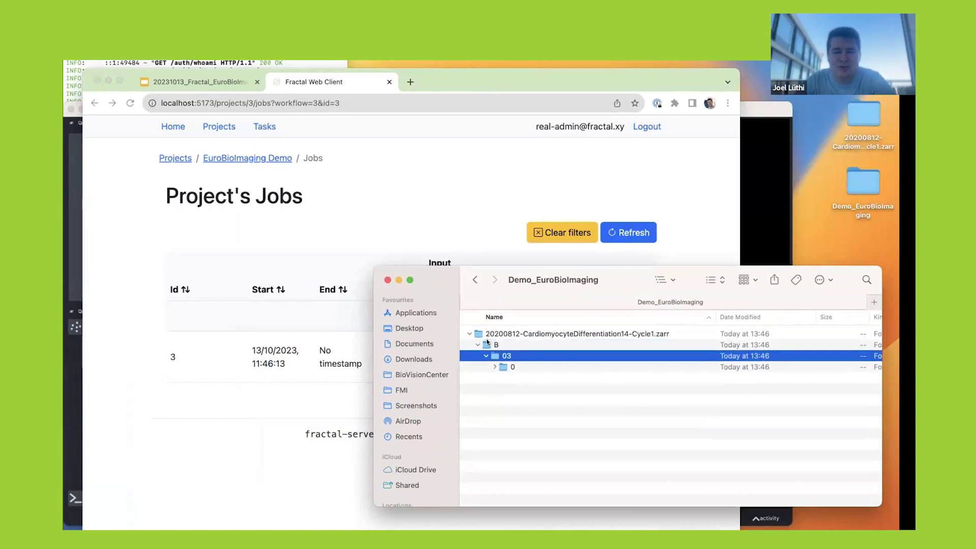
# Step: Expand image folder 0 inside B/03 of the Cycle1.zarr and go through its resolution levels down to tables
pyautogui.click(502, 366)
pyautogui.click(496, 367)
pyautogui.click(522, 377)
pyautogui.press('Down')
pyautogui.press('Down')
pyautogui.press('Down')
pyautogui.press('Down')
pyautogui.press('Down')
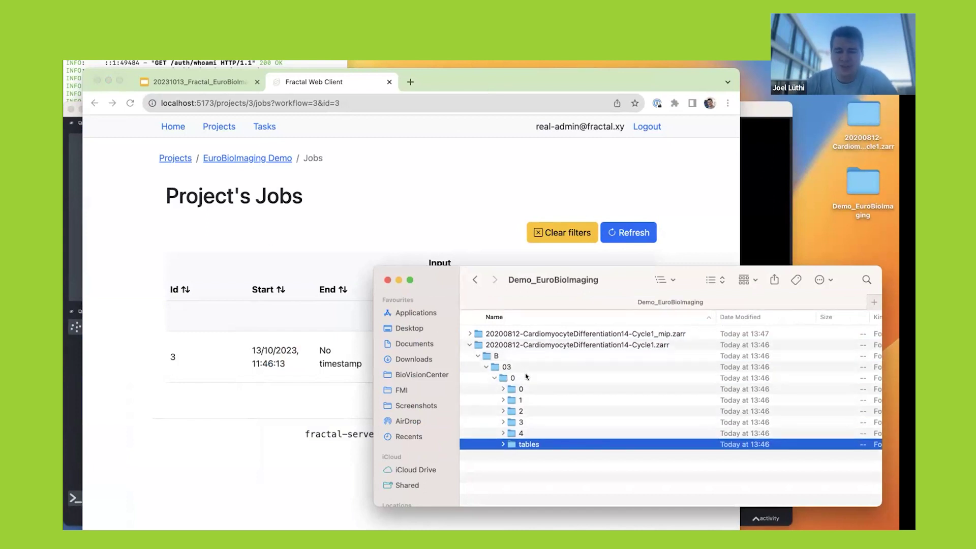
# Step: Expand the 20200812-CardiomyocyteDifferentiation14-Cycle1_mip.zarr folder through B/03/0 to examine its contents
pyautogui.click(537, 344)
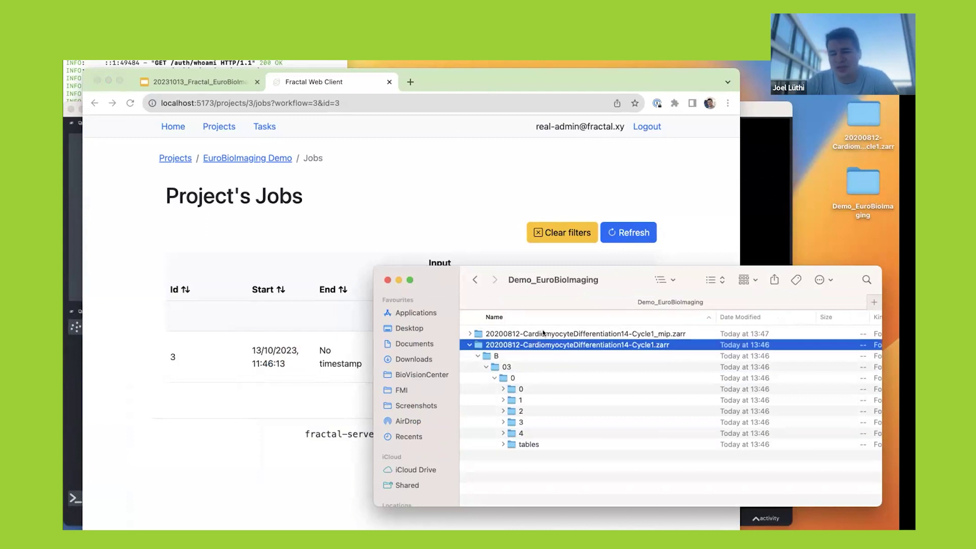
pyautogui.click(497, 333)
pyautogui.click(470, 334)
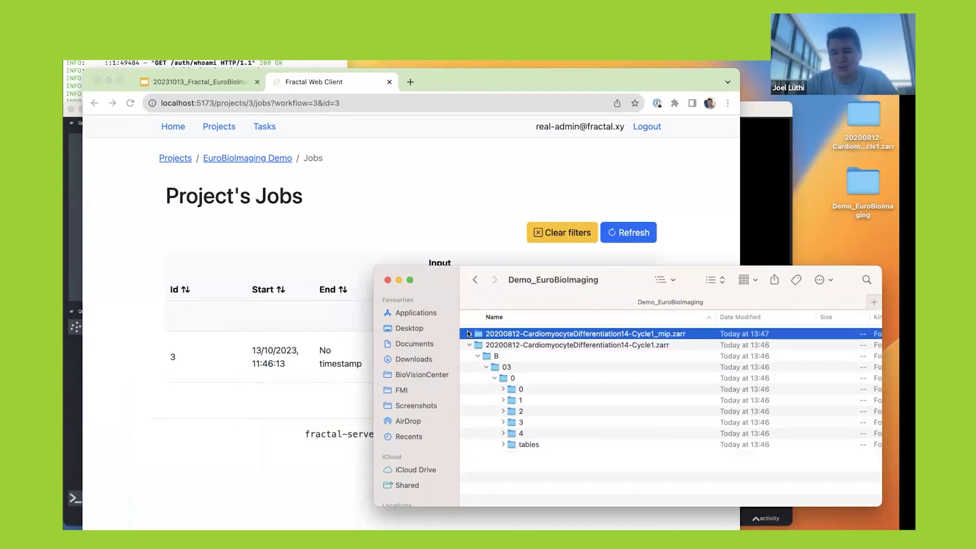
pyautogui.click(477, 345)
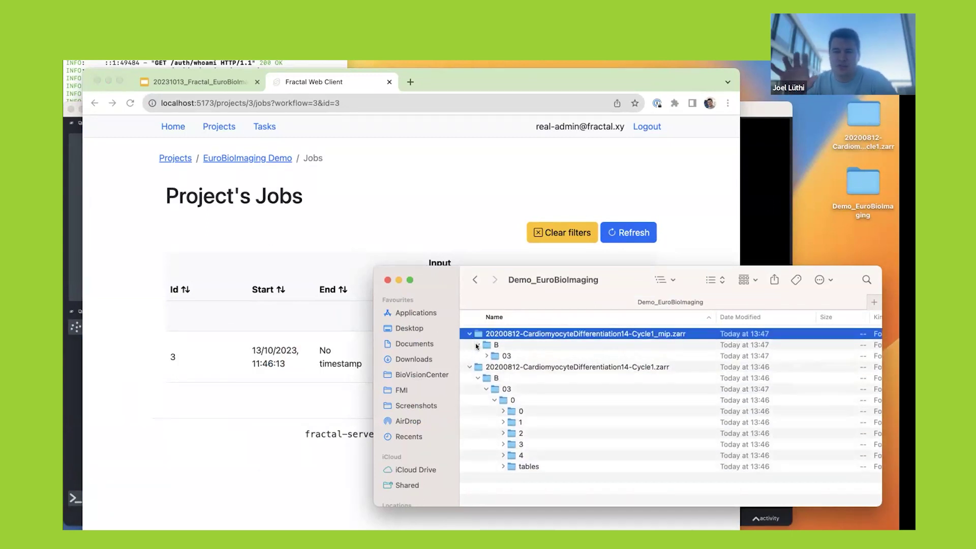
pyautogui.click(486, 356)
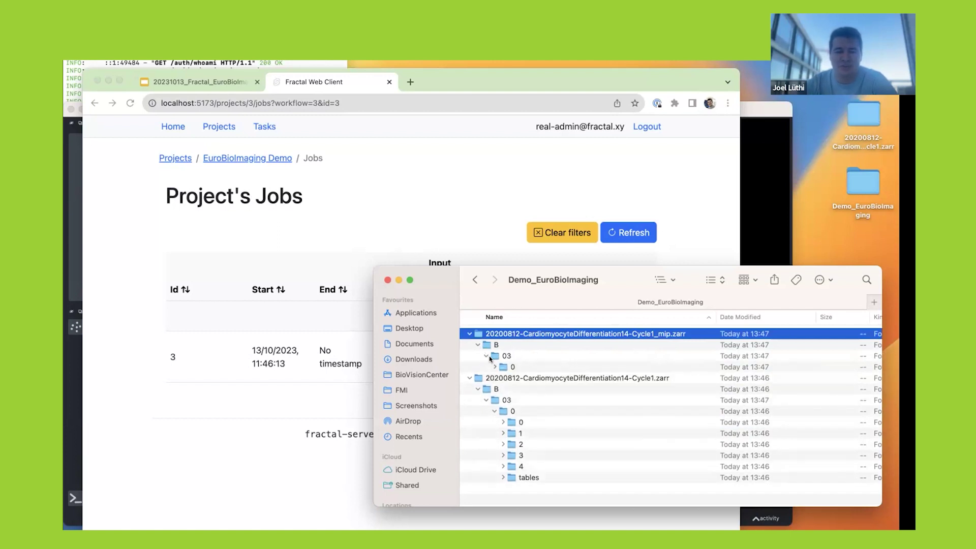
pyautogui.click(494, 367)
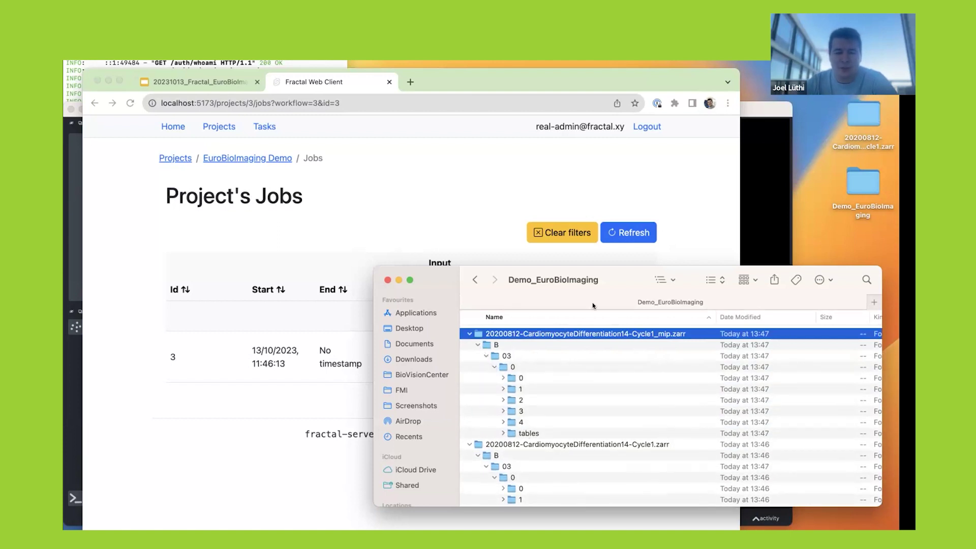
pyautogui.moveTo(608, 270); pyautogui.dragTo(637, 314)
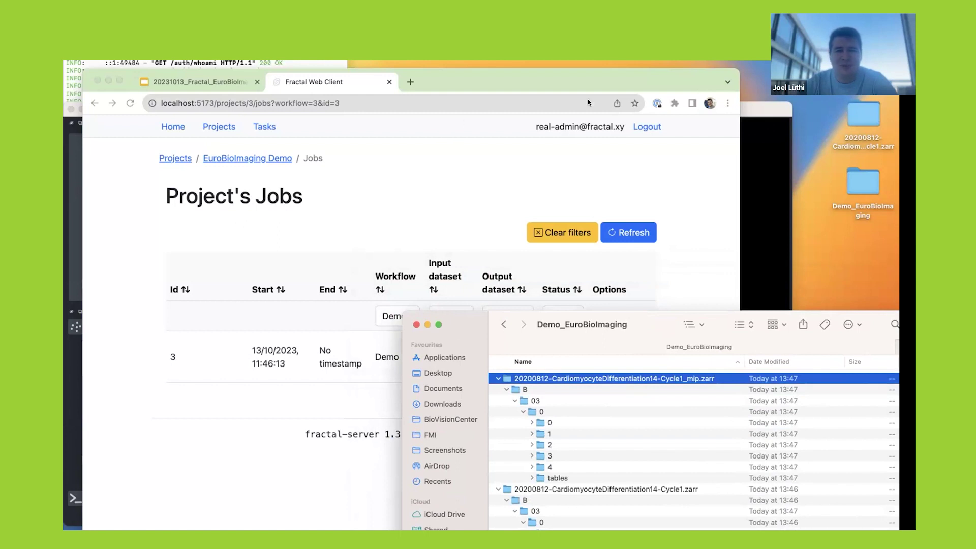
# Step: Switch back to the Fractal Web Client and refresh the project's jobs list
pyautogui.click(742, 111)
pyautogui.click(344, 82)
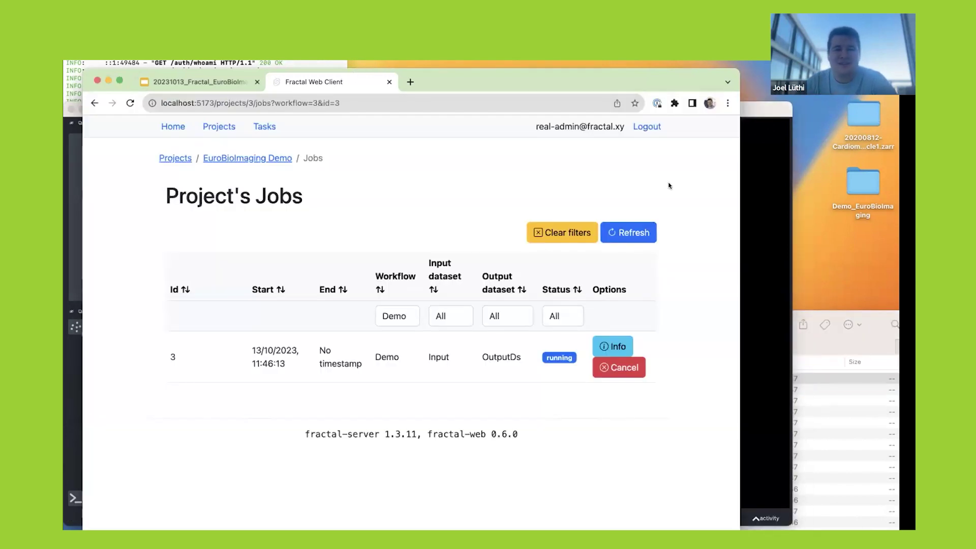
pyautogui.click(629, 232)
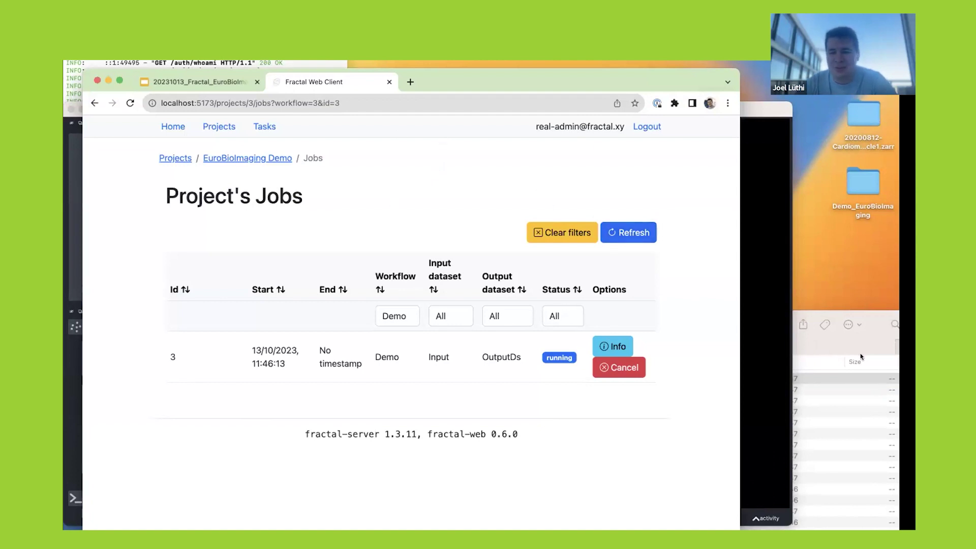
# Step: Narrow the napari window and place the Demo_EuroBioImaging Finder window in front of it
pyautogui.click(846, 342)
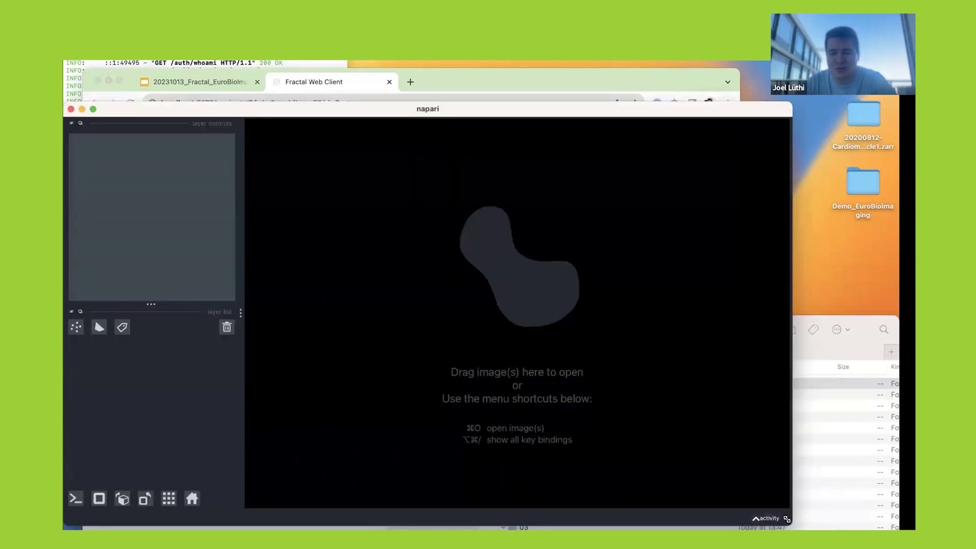
pyautogui.moveTo(787, 525); pyautogui.dragTo(715, 530)
pyautogui.click(748, 347)
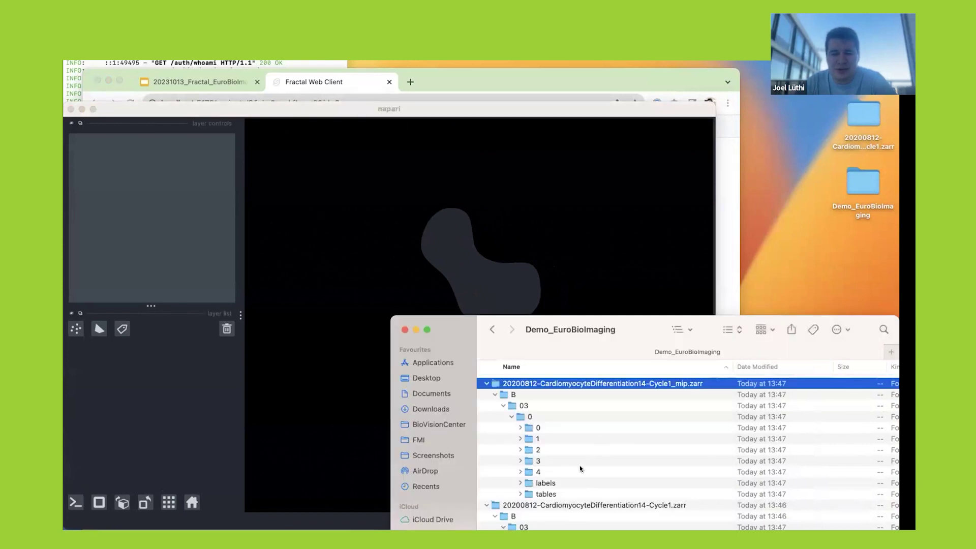
# Step: Check the labels folder and the contents of the tables folder in the Cycle1_mip.zarr image
pyautogui.click(547, 483)
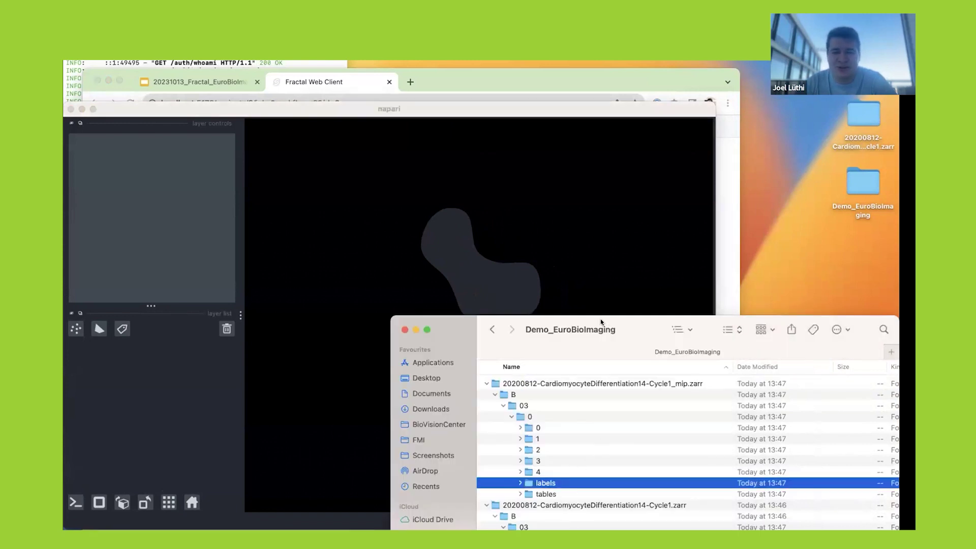
pyautogui.moveTo(626, 323); pyautogui.dragTo(628, 274)
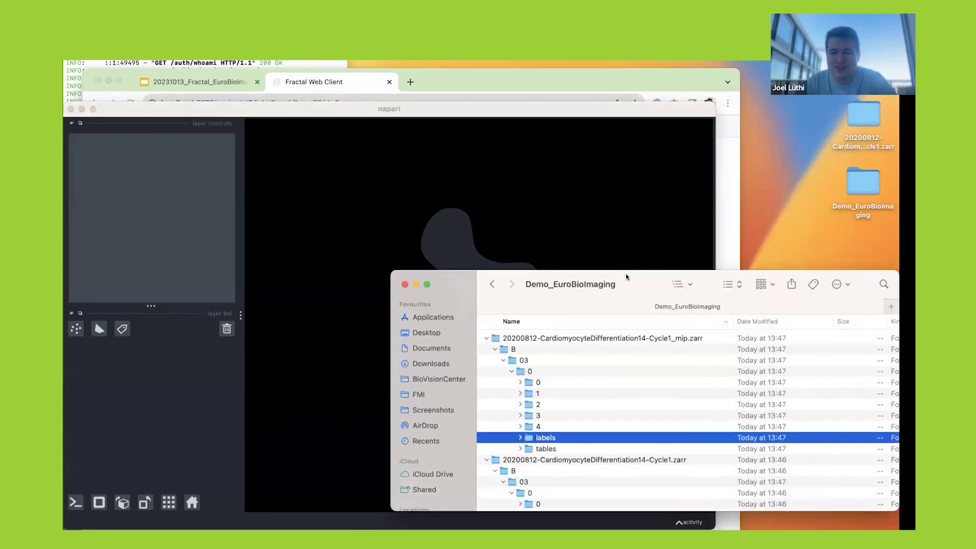
pyautogui.click(520, 446)
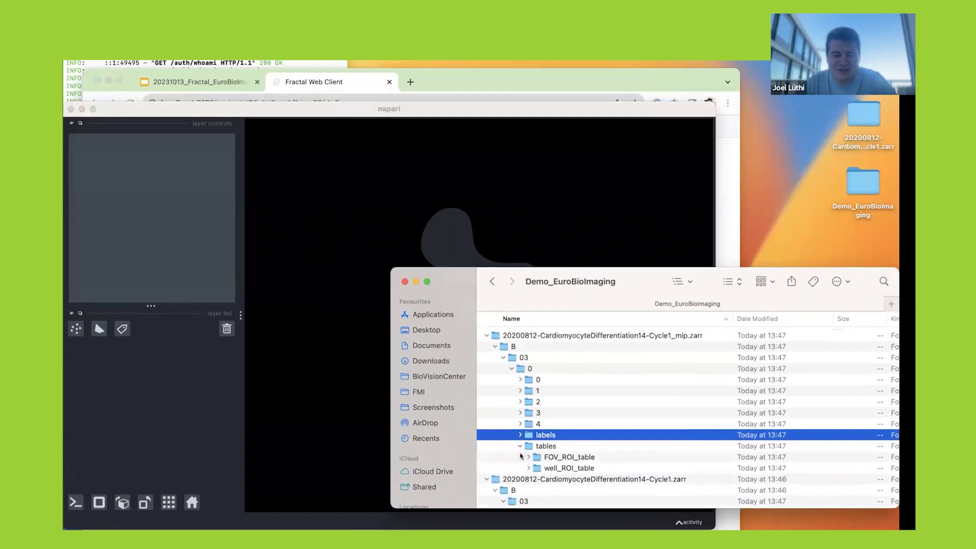
pyautogui.click(519, 445)
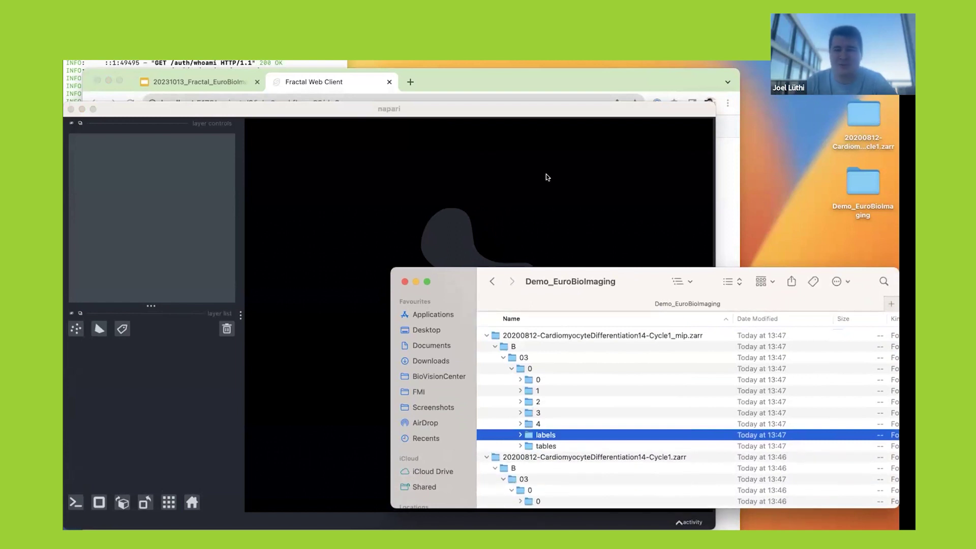
# Step: Bring the Fractal jobs page to the front and refresh the Demo workflow job's status
pyautogui.click(542, 85)
pyautogui.click(635, 222)
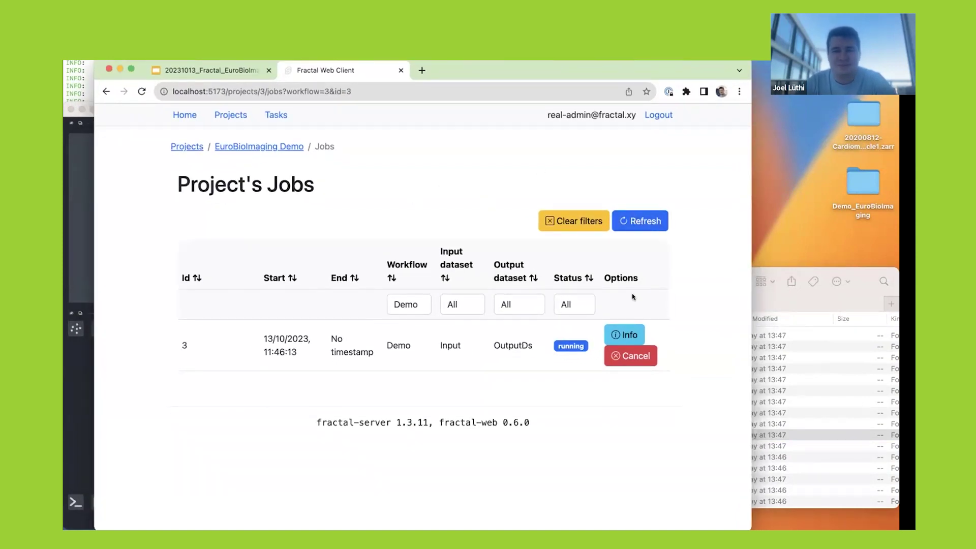
pyautogui.click(640, 221)
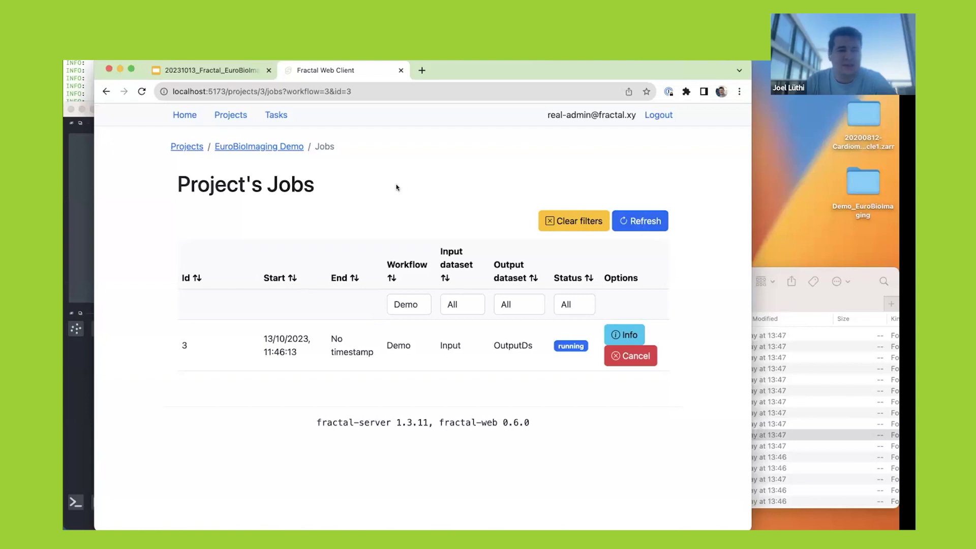
# Step: Open the Tasks page and look through the list of available tasks
pyautogui.click(275, 116)
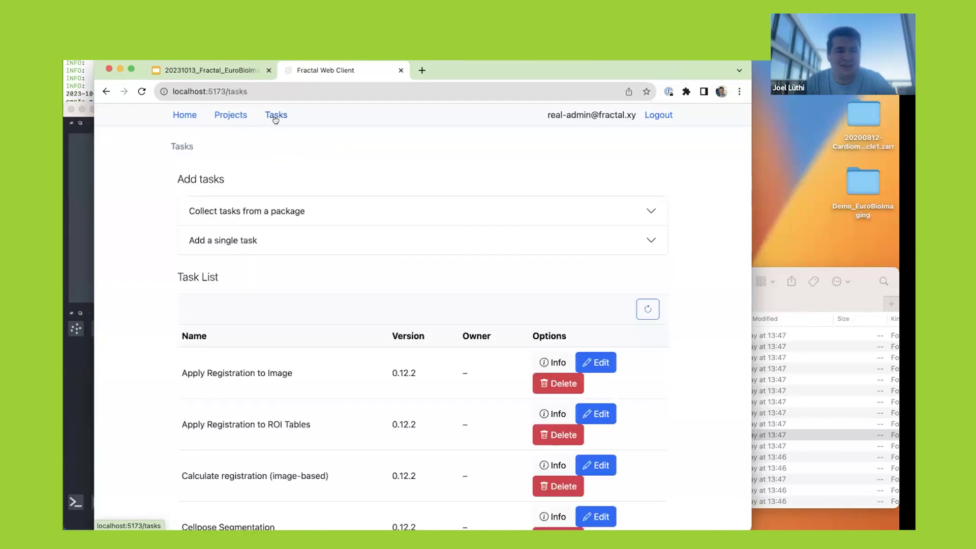
pyautogui.scroll(-8, 295, 343)
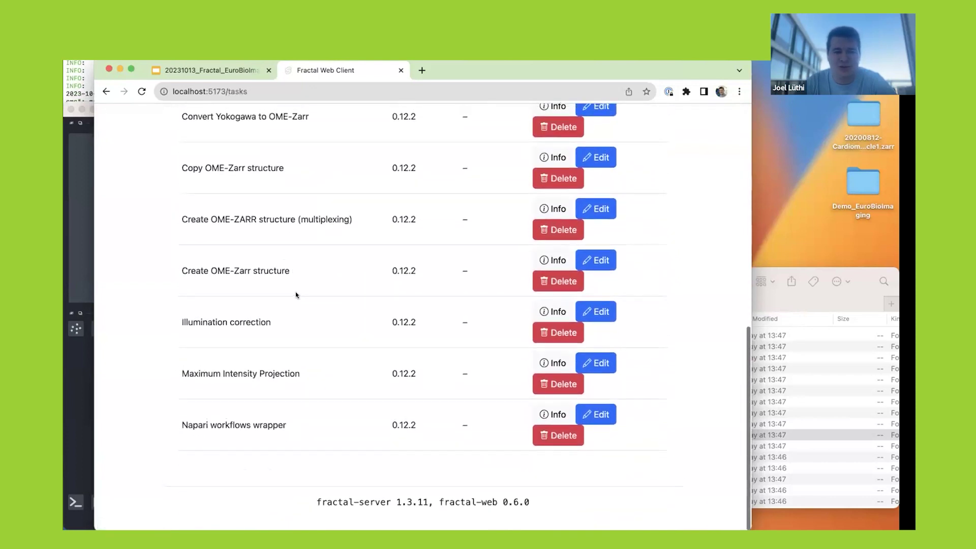
pyautogui.scroll(10, 295, 291)
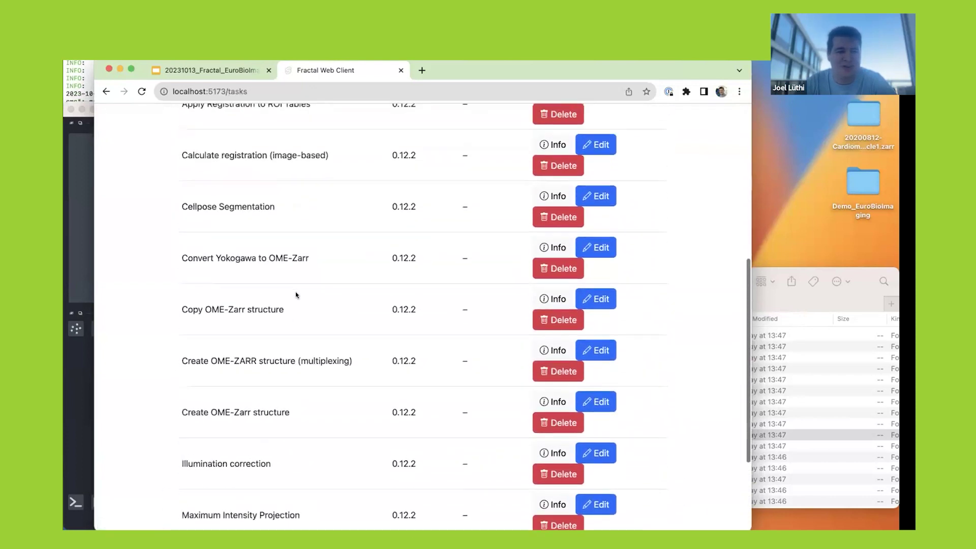
pyautogui.click(77, 75)
pyautogui.click(365, 154)
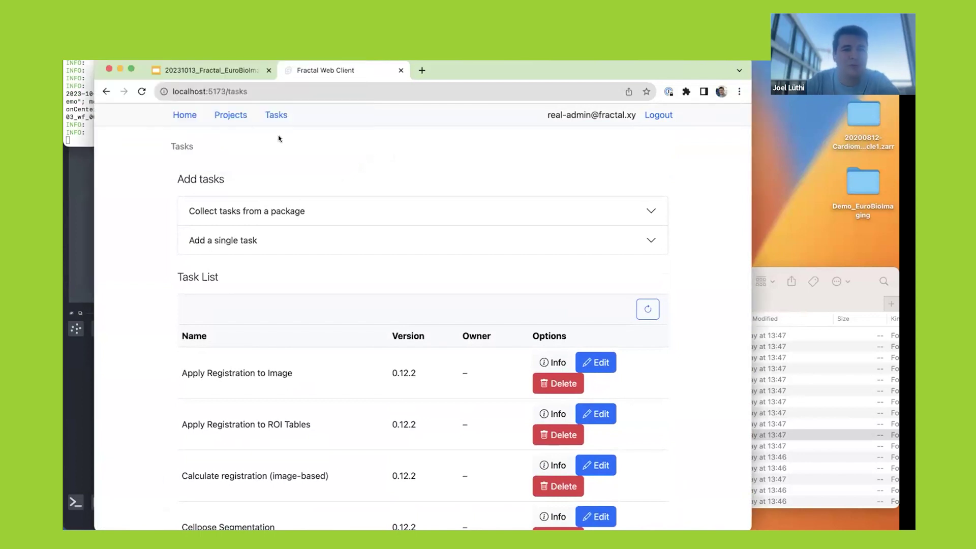
# Step: Open the EuroBioImaging Demo project and list the jobs of its Demo workflow
pyautogui.click(227, 115)
pyautogui.click(582, 326)
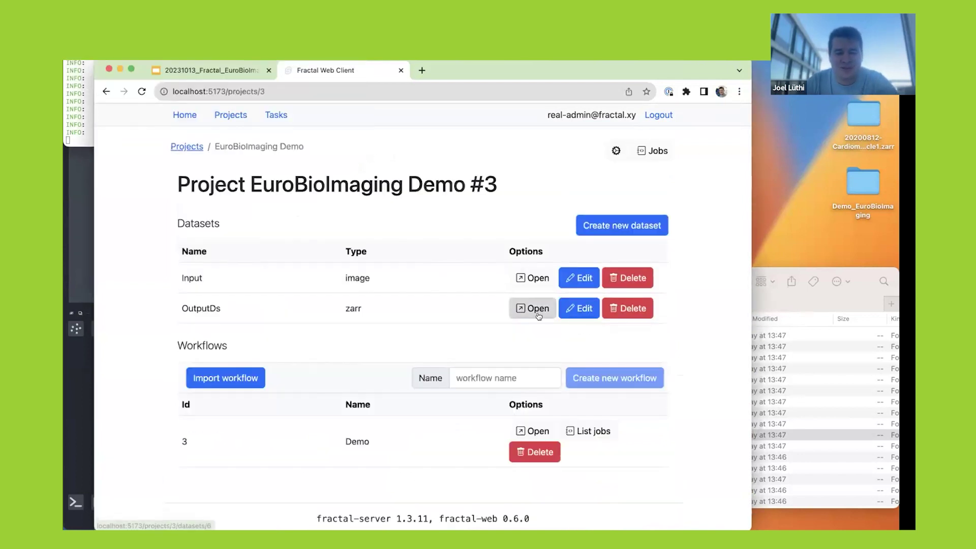
pyautogui.click(595, 433)
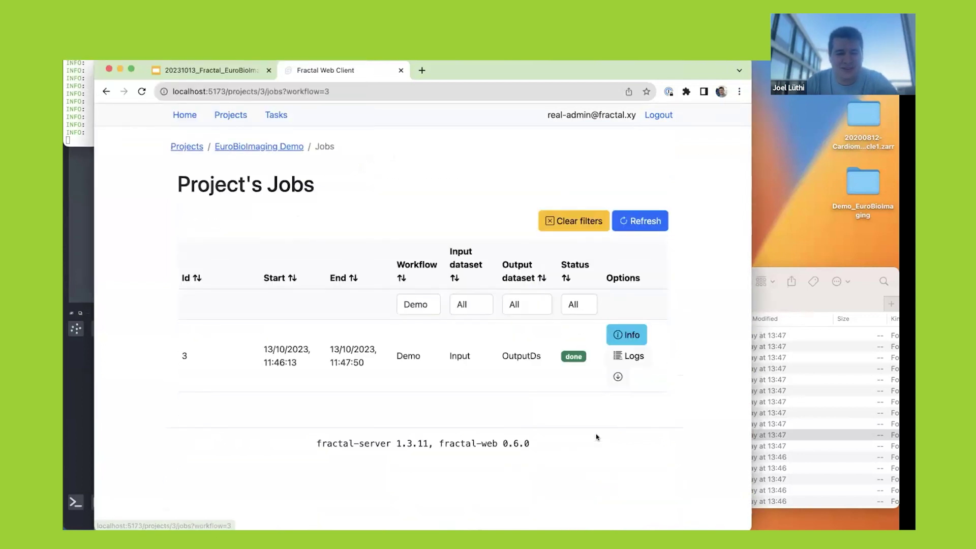
# Step: Load image folder B/03/0 of the Cycle1_mip.zarr into napari with the napari-ome-zarr reader, remembering the choice
pyautogui.click(81, 391)
pyautogui.click(806, 369)
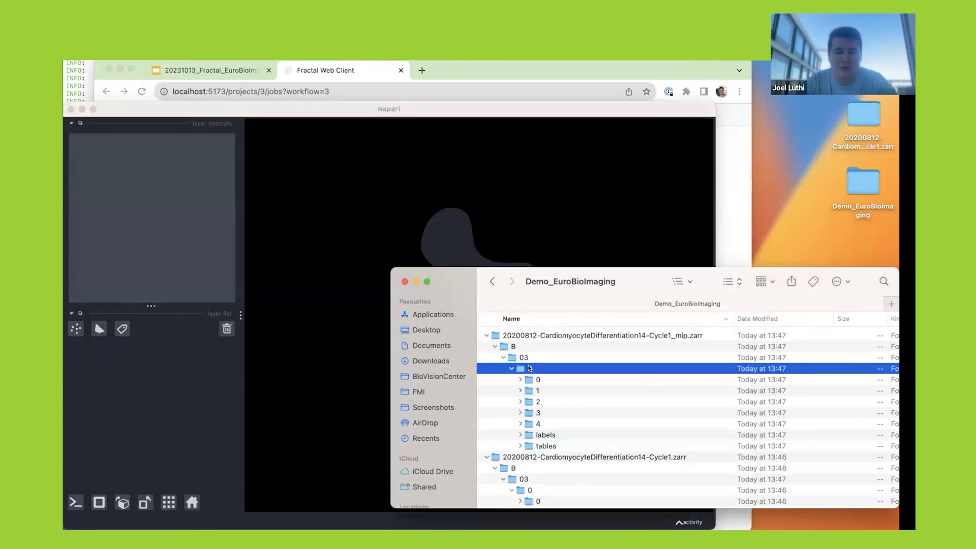
pyautogui.moveTo(529, 368); pyautogui.dragTo(466, 171)
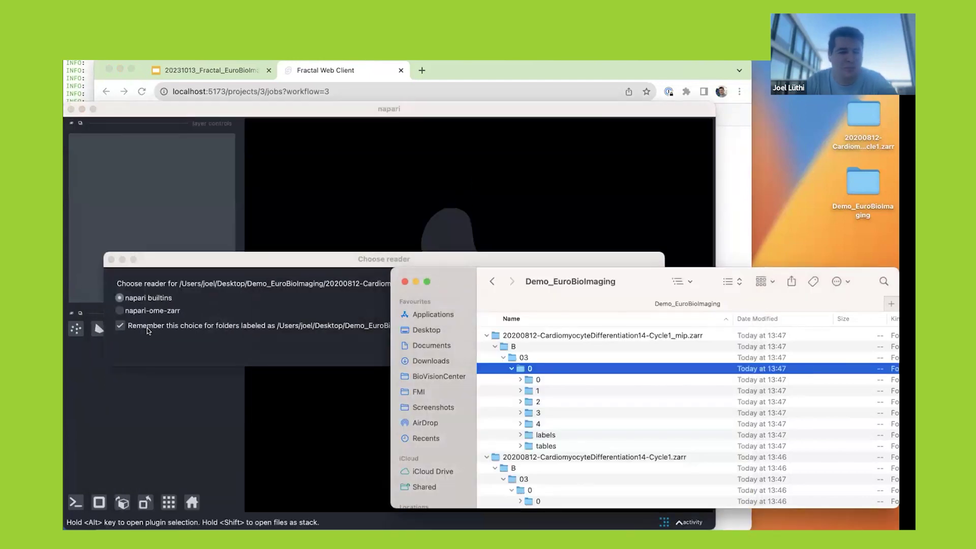
pyautogui.click(150, 311)
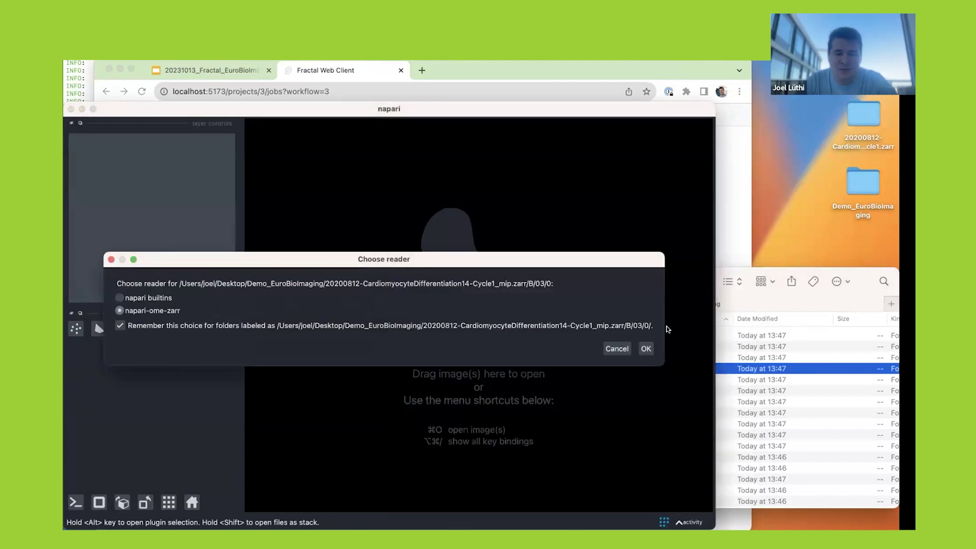
pyautogui.click(647, 348)
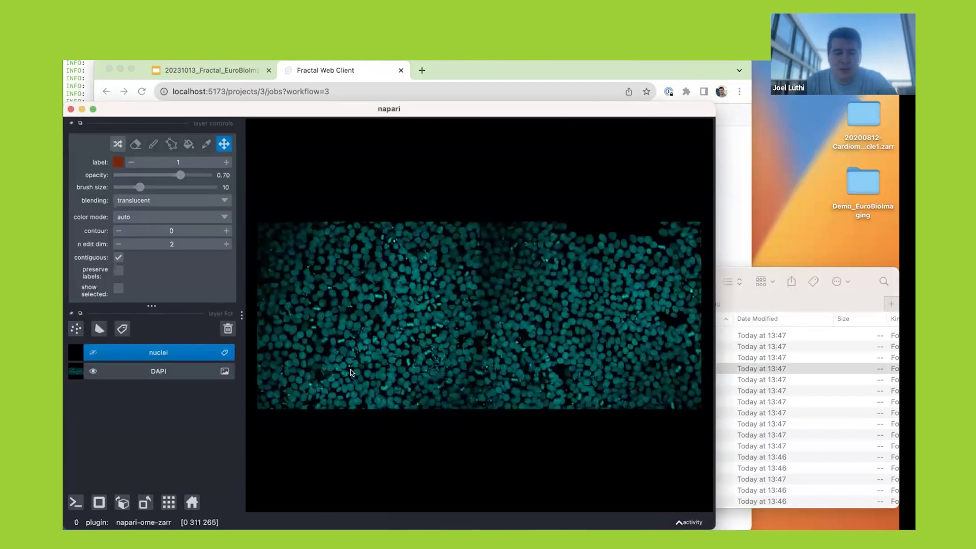
pyautogui.scroll(10, 450, 294)
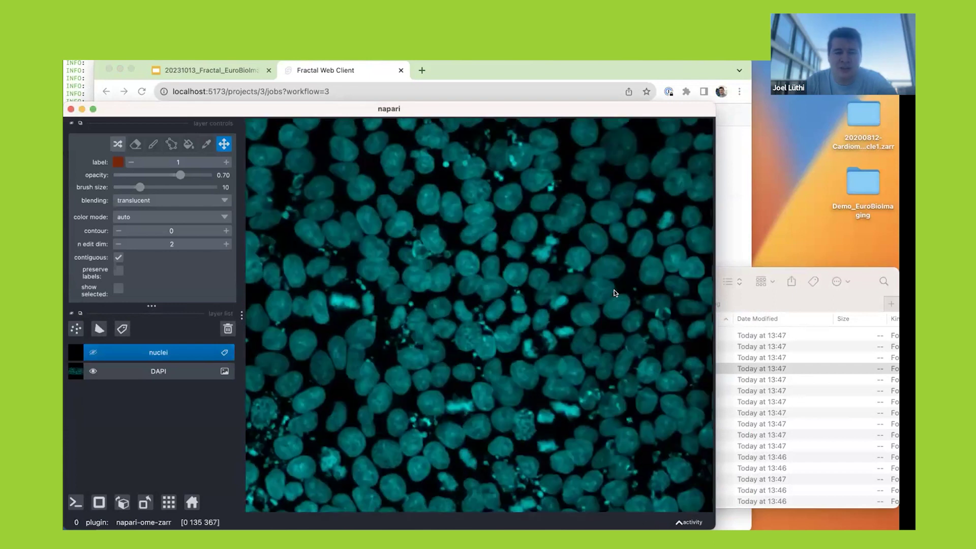
# Step: Show the nuclei label layer over the DAPI image and inspect the segmented nuclei close up and across the whole well
pyautogui.scroll(-5, 615, 292)
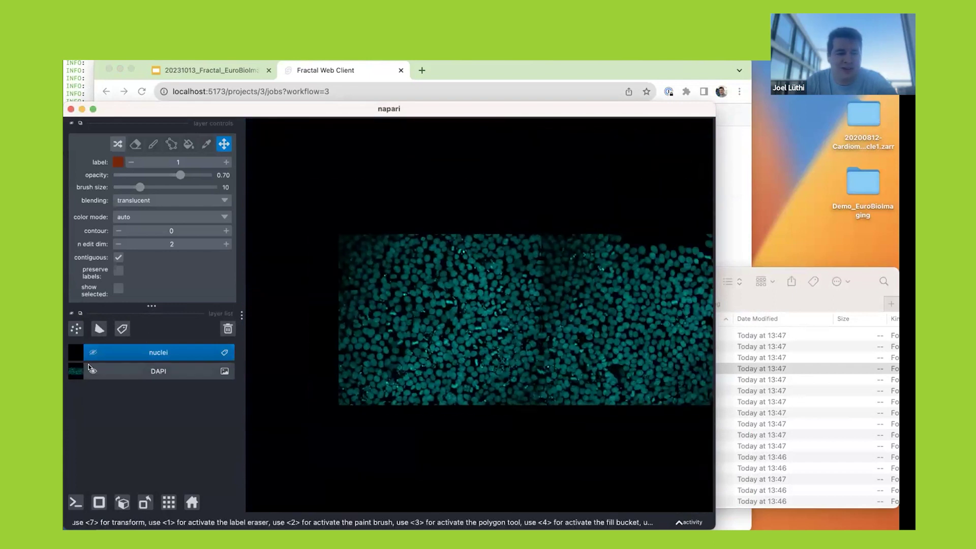
pyautogui.click(92, 352)
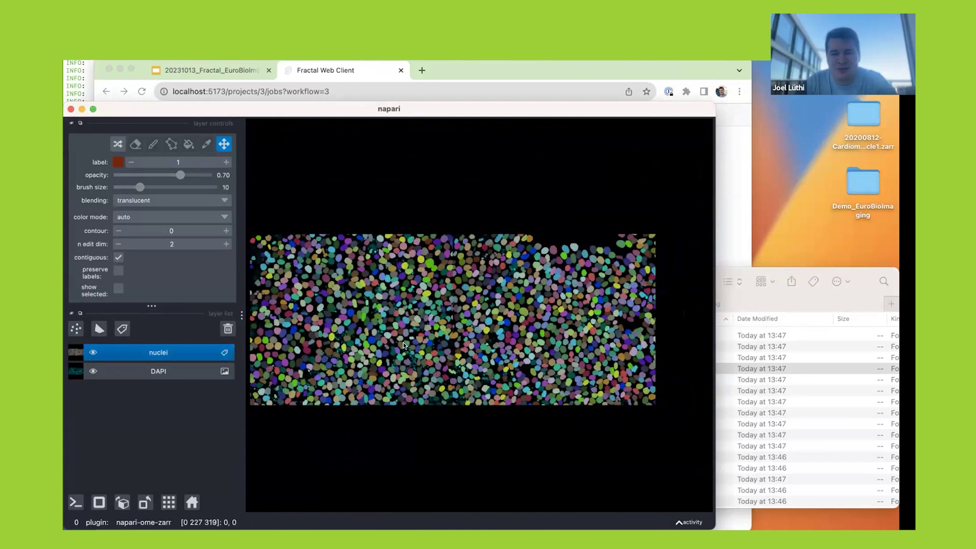
pyautogui.scroll(6, 574, 288)
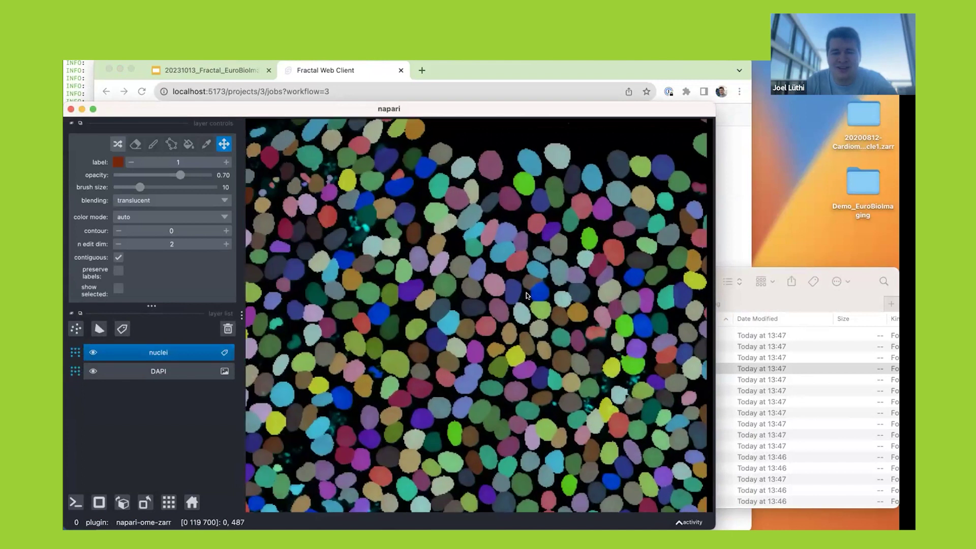
pyautogui.scroll(3, 575, 375)
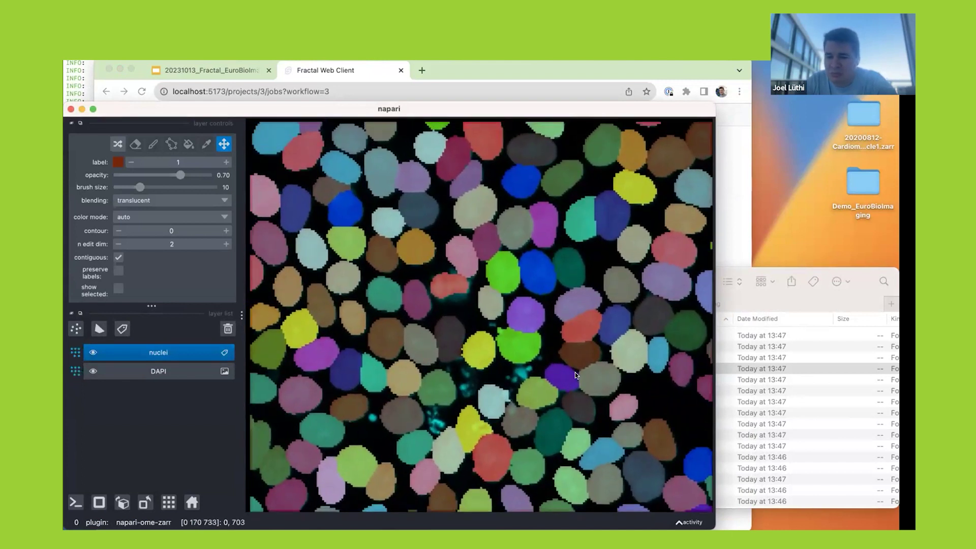
pyautogui.scroll(-4, 604, 389)
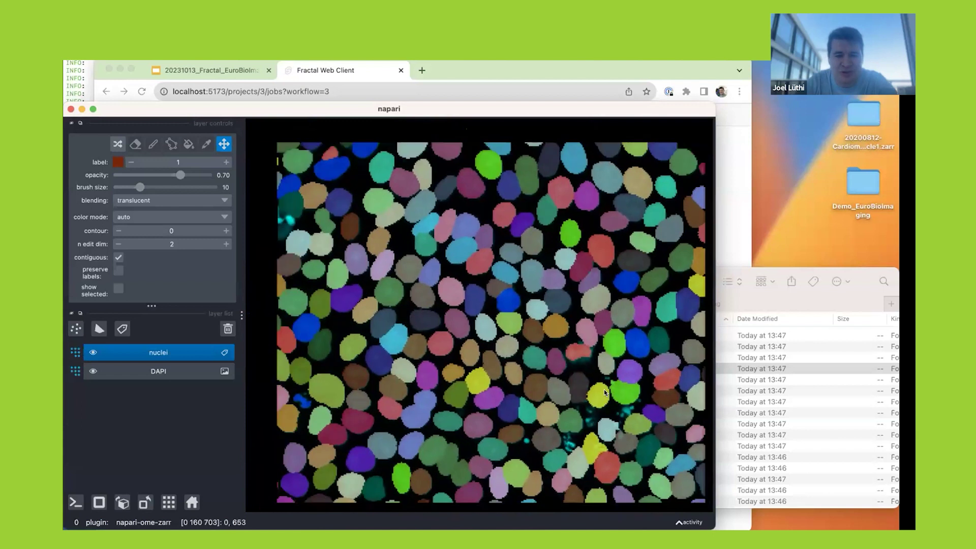
pyautogui.scroll(3, 542, 223)
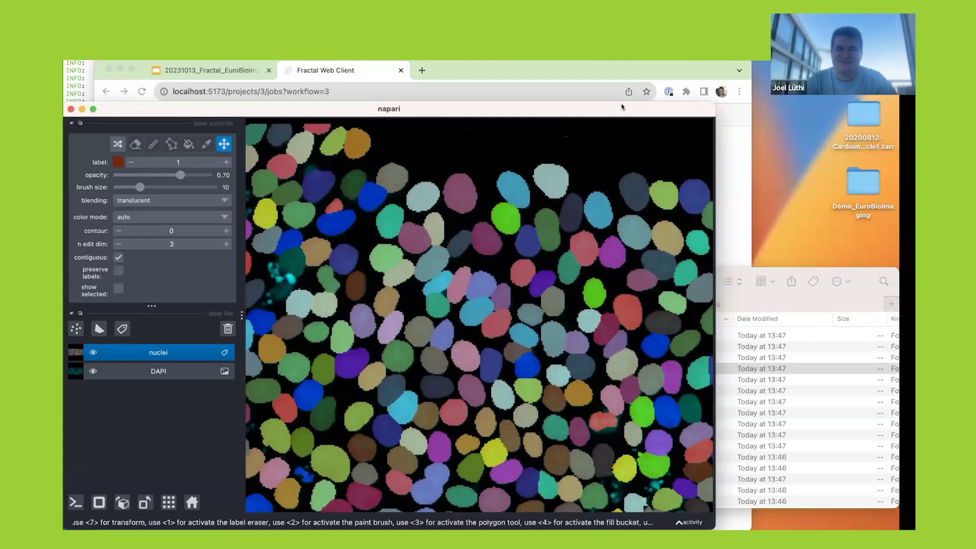
# Step: Switch from napari back to the Fractal Web Client jobs page in the browser
pyautogui.click(622, 76)
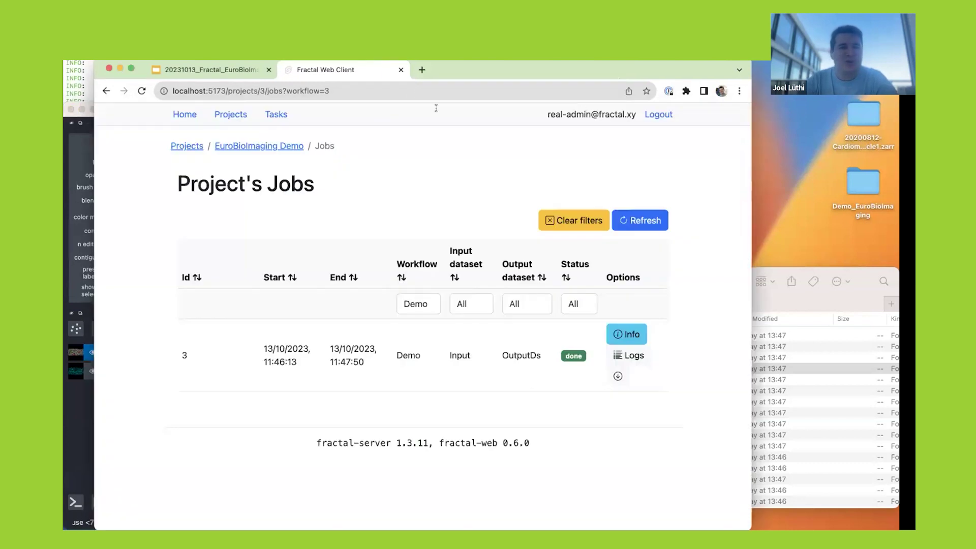